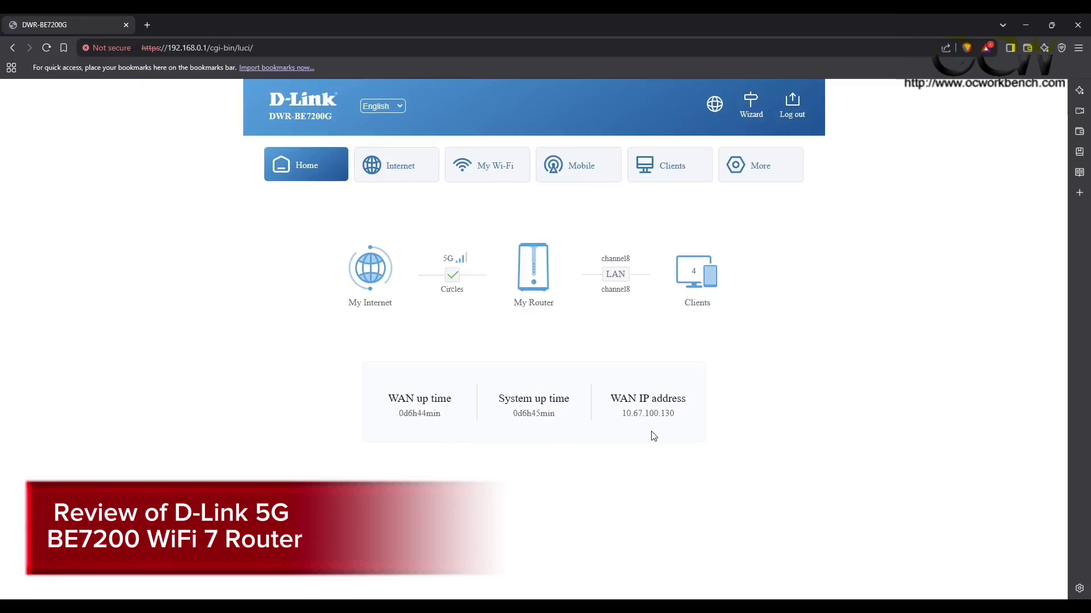
- Switch the router's interface language to Simplified Chinese and back to Auto from the home page
{"action": "left_click", "coordinate": [325, 159]}
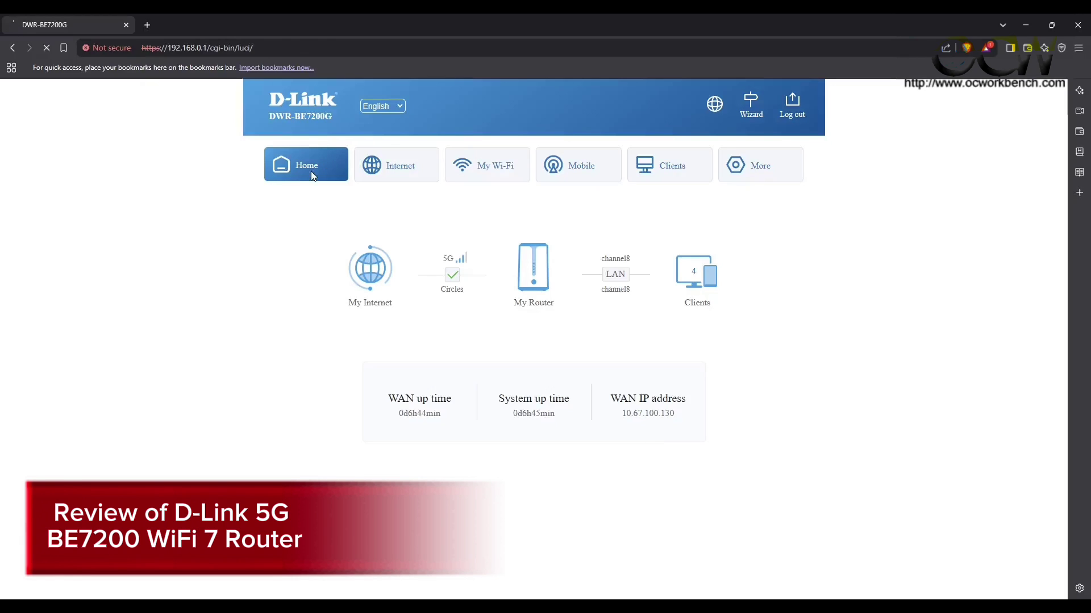
{"action": "left_click", "coordinate": [389, 106]}
{"action": "left_click", "coordinate": [391, 140]}
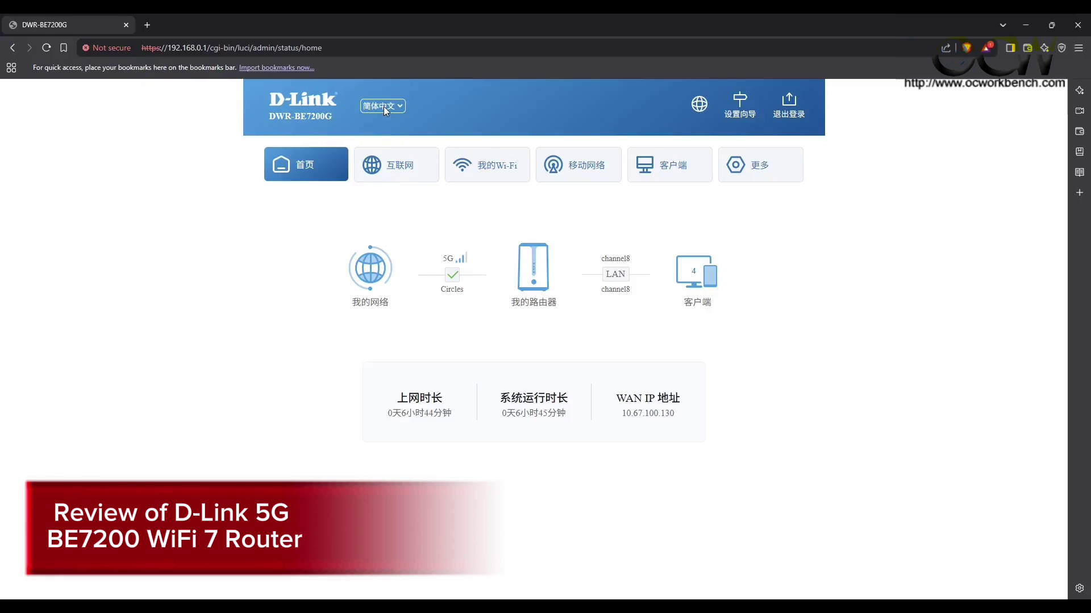
{"action": "left_click", "coordinate": [384, 107]}
{"action": "left_click", "coordinate": [379, 126]}
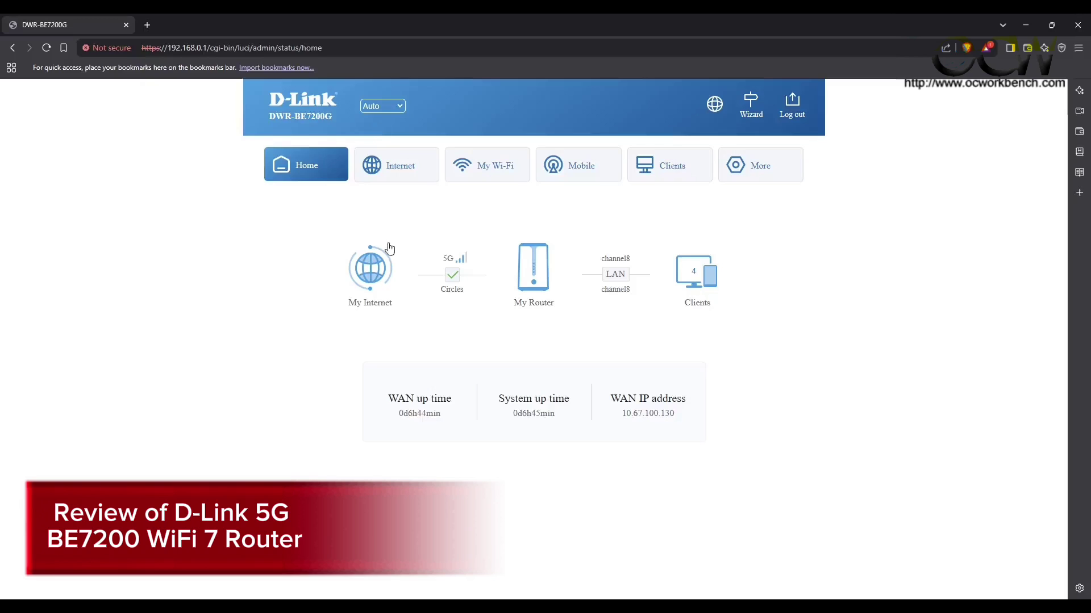
- Review the full Internet information list, including operator, band, modulation and signal details, and close it
{"action": "left_click", "coordinate": [713, 109]}
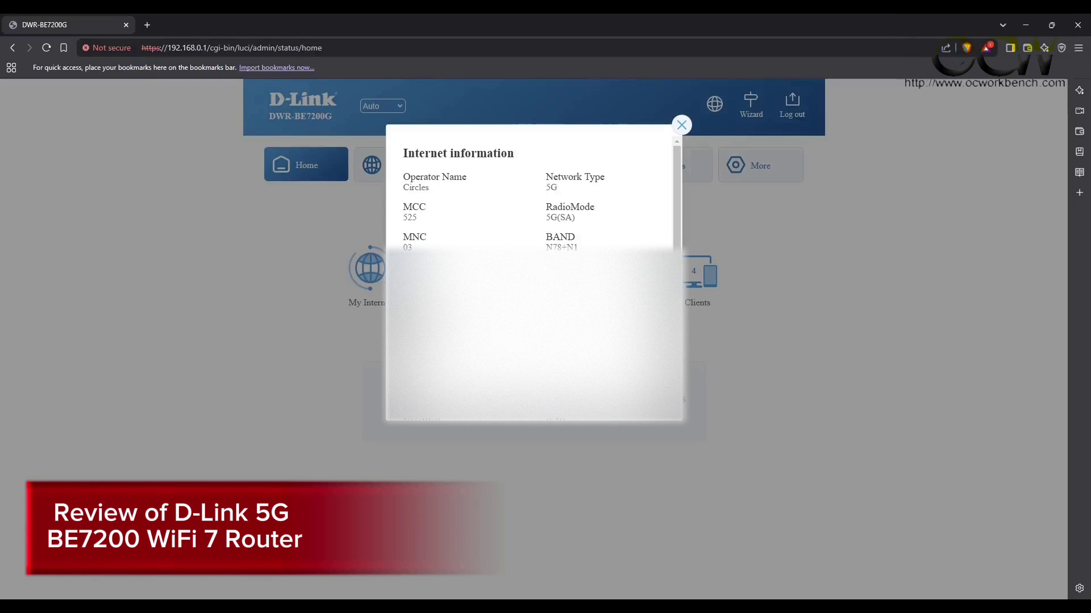
{"action": "scroll", "coordinate": [534, 193], "scroll_direction": "down", "scroll_amount": 5}
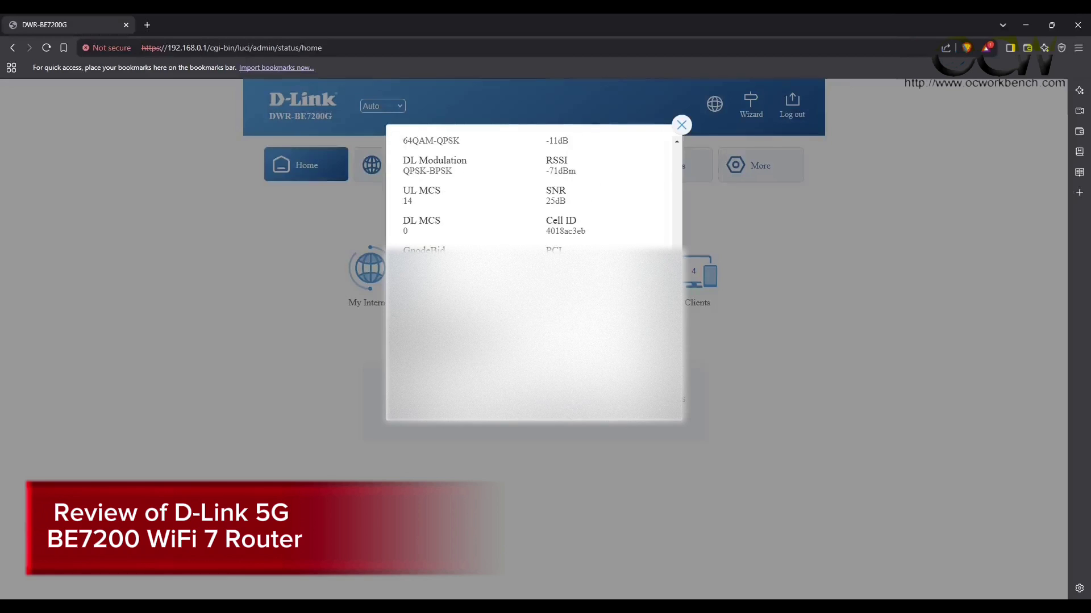
{"action": "scroll", "coordinate": [534, 193], "scroll_direction": "down", "scroll_amount": 1}
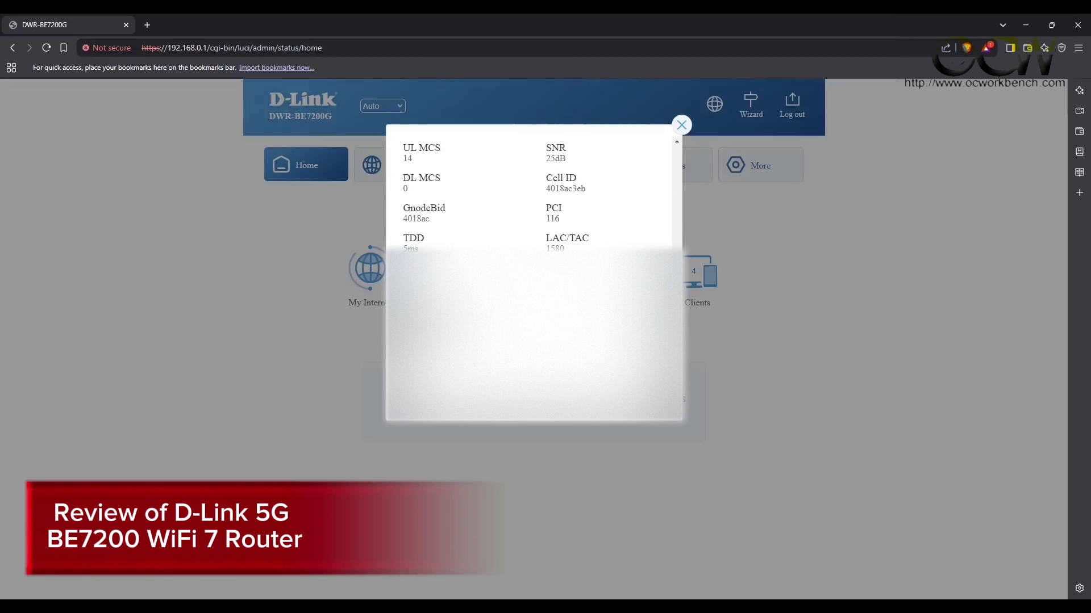
{"action": "scroll", "coordinate": [674, 166], "scroll_direction": "up", "scroll_amount": 6}
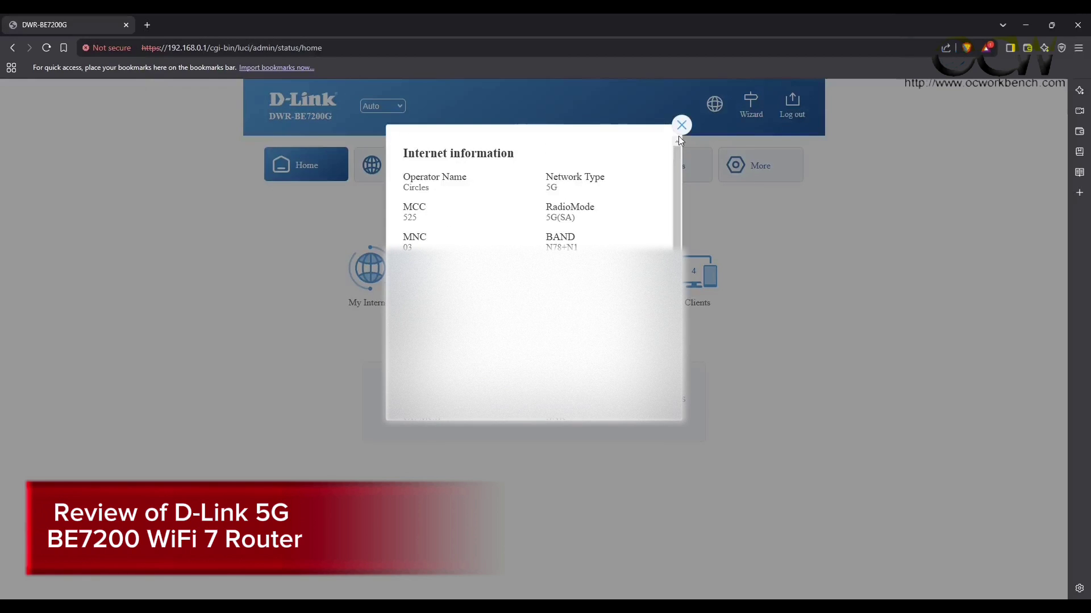
{"action": "left_click", "coordinate": [681, 125]}
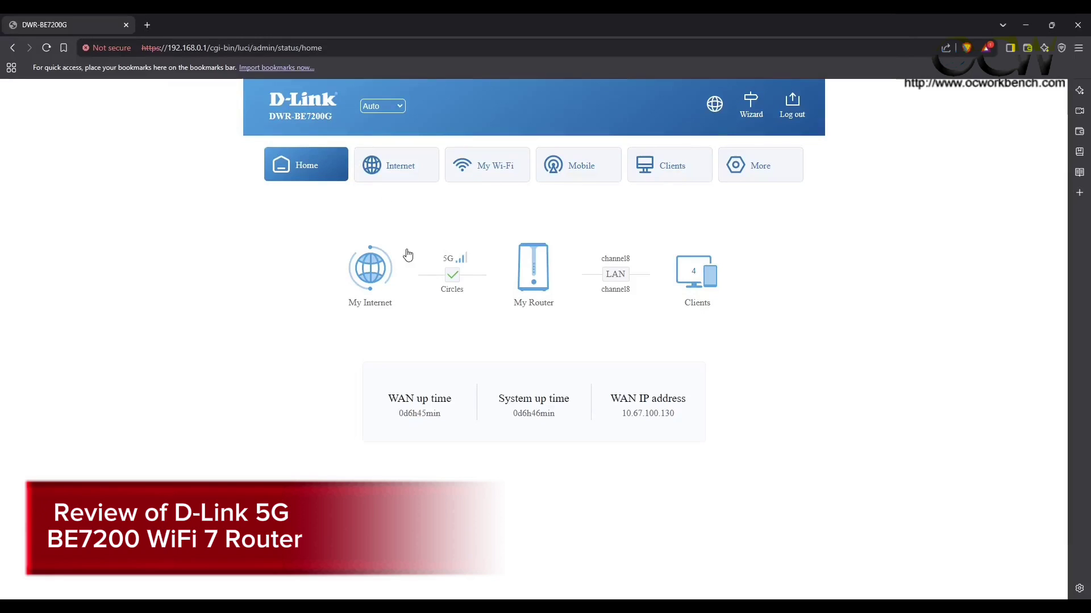
- Review the Internet access type setting and the basic Wi-Fi settings, including the Dual-Band Ai Connect description
{"action": "left_click", "coordinate": [398, 174]}
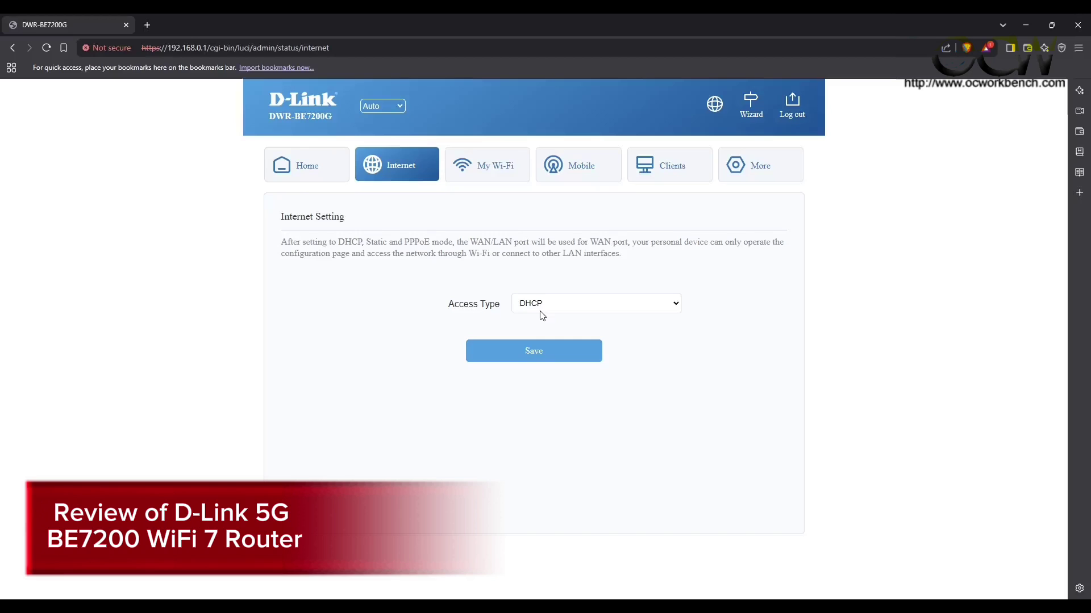
{"action": "left_click", "coordinate": [499, 165]}
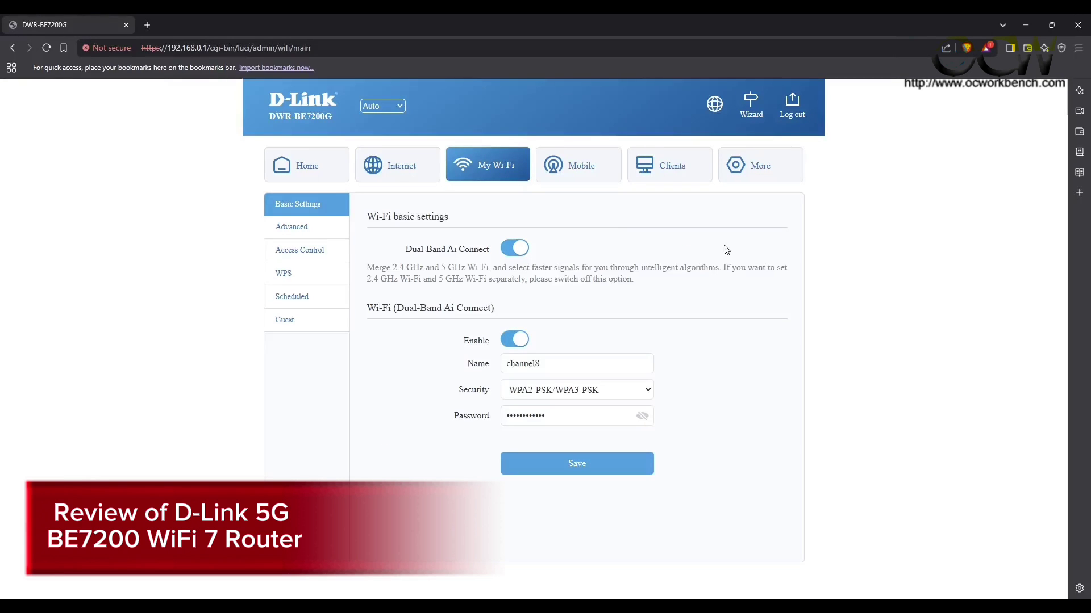
{"action": "left_click_drag", "start_coordinate": [392, 268], "coordinate": [666, 285]}
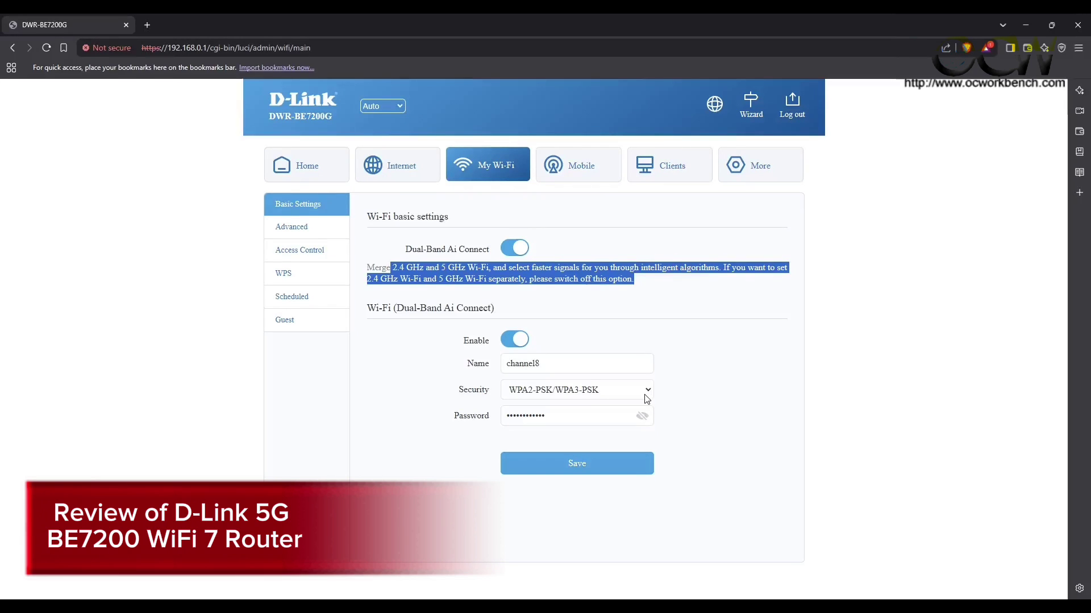
- Examine the Wi-Fi Advanced, Access Control and WPS settings, toggling WPS on and back off without saving
{"action": "left_click", "coordinate": [306, 235]}
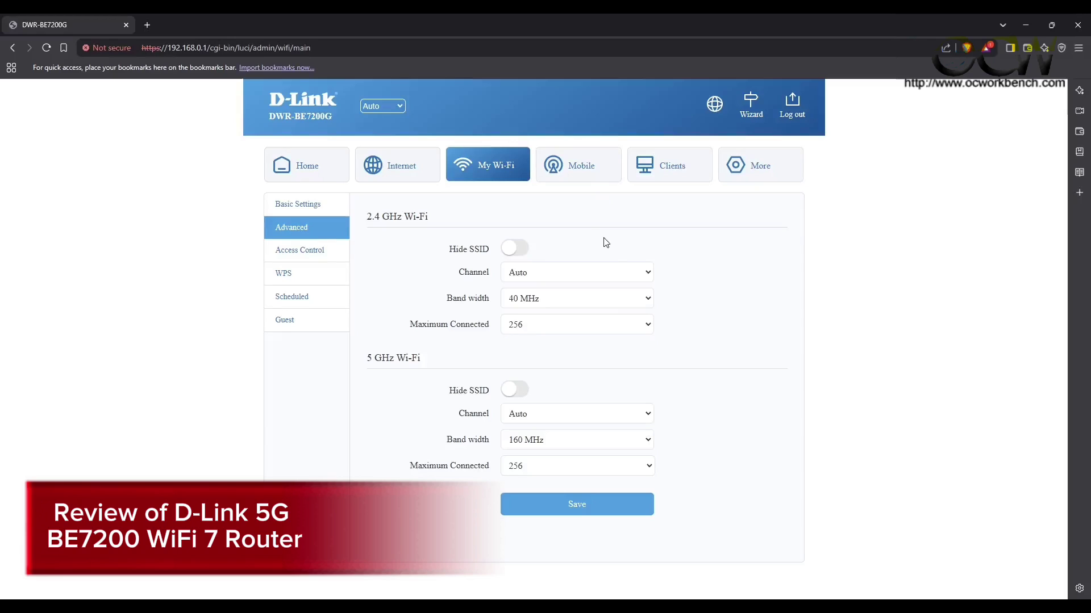
{"action": "left_click", "coordinate": [296, 257]}
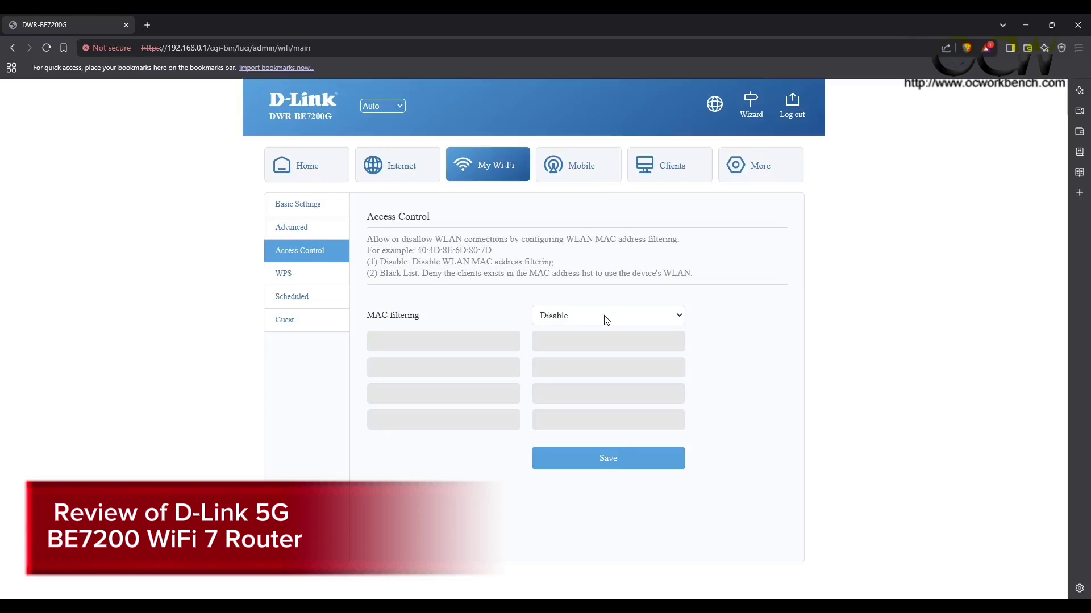
{"action": "left_click", "coordinate": [301, 278]}
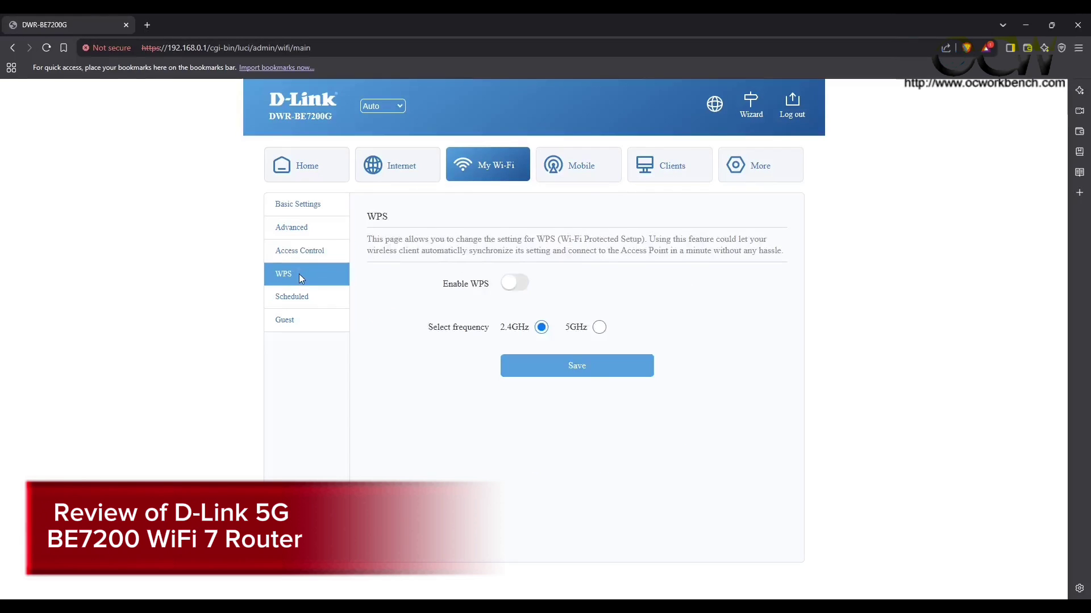
{"action": "left_click", "coordinate": [524, 284]}
{"action": "left_click", "coordinate": [522, 286]}
- Look at the form for adding a scheduled Wi-Fi close period, cancel it, and view the guest Wi-Fi settings
{"action": "left_click", "coordinate": [306, 301]}
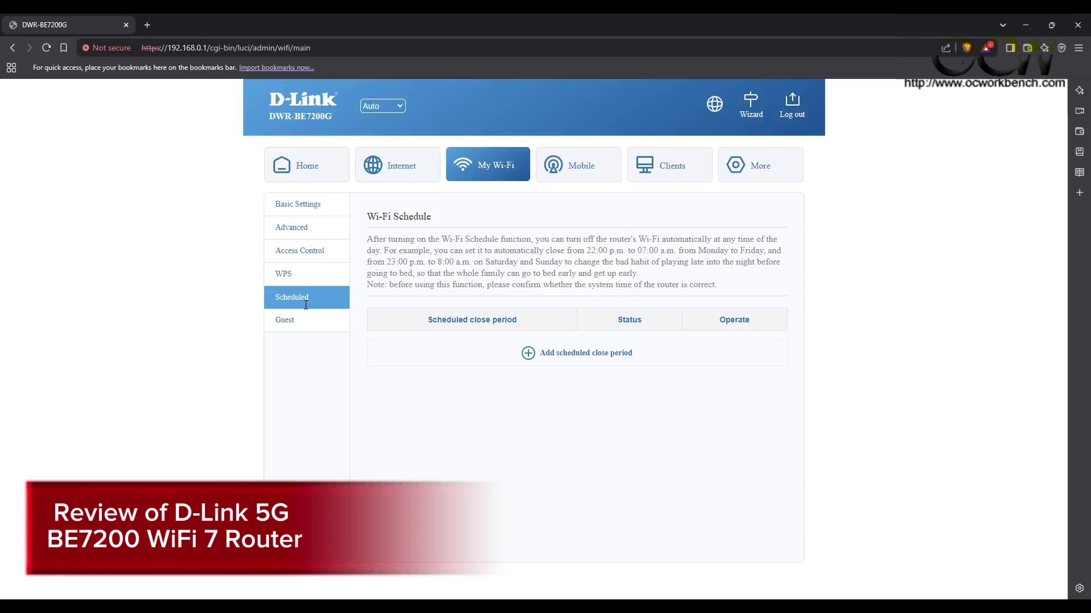
{"action": "left_click", "coordinate": [529, 356]}
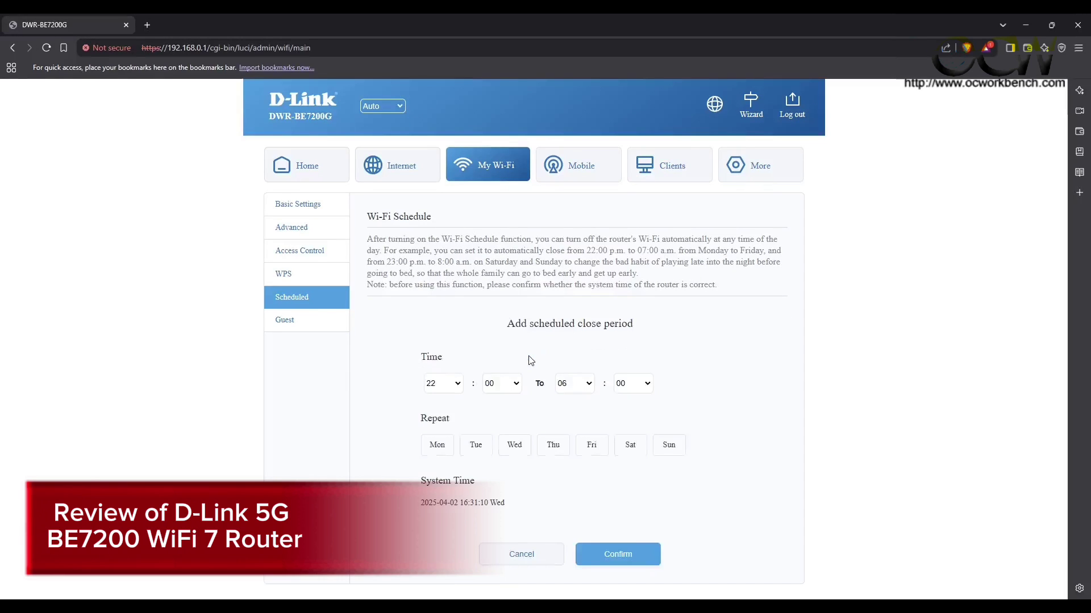
{"action": "left_click", "coordinate": [537, 554]}
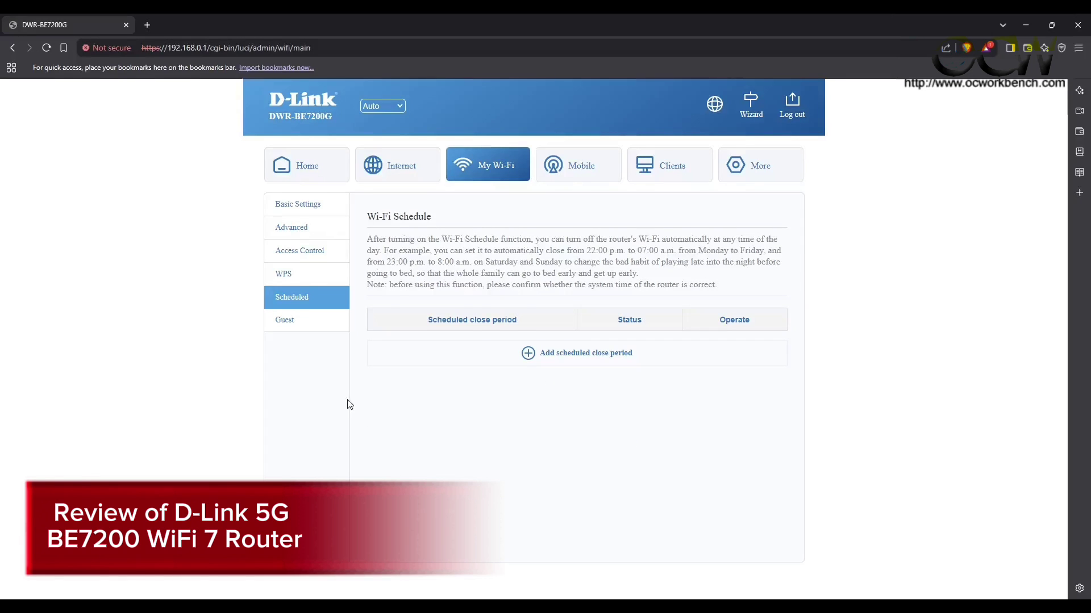
{"action": "left_click", "coordinate": [299, 325]}
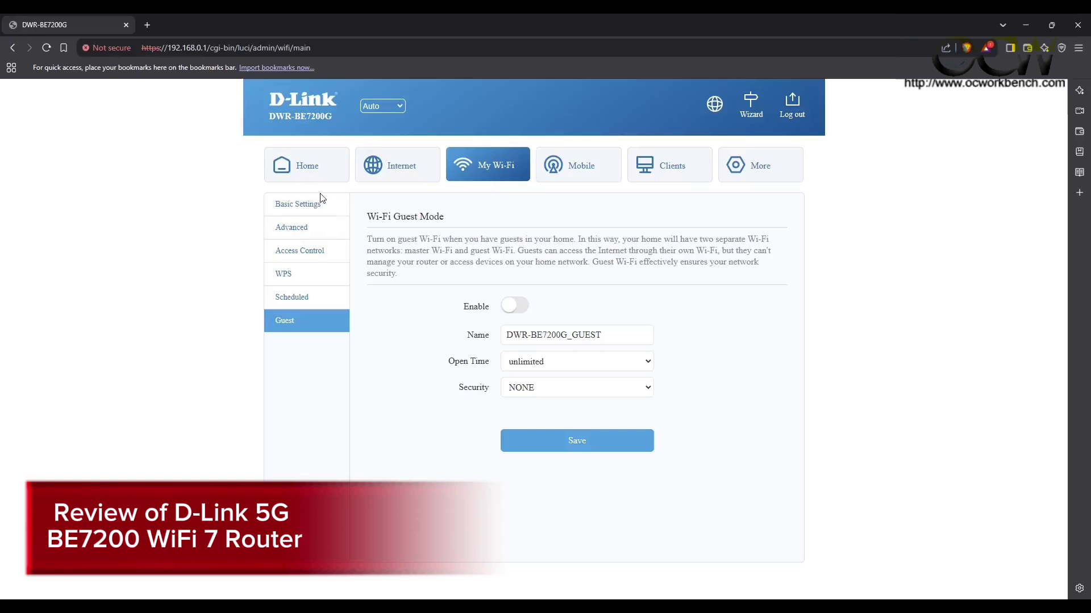
- Review the mobile network's APN entry, VoLTE setting and SIM PIN management options
{"action": "left_click", "coordinate": [585, 168]}
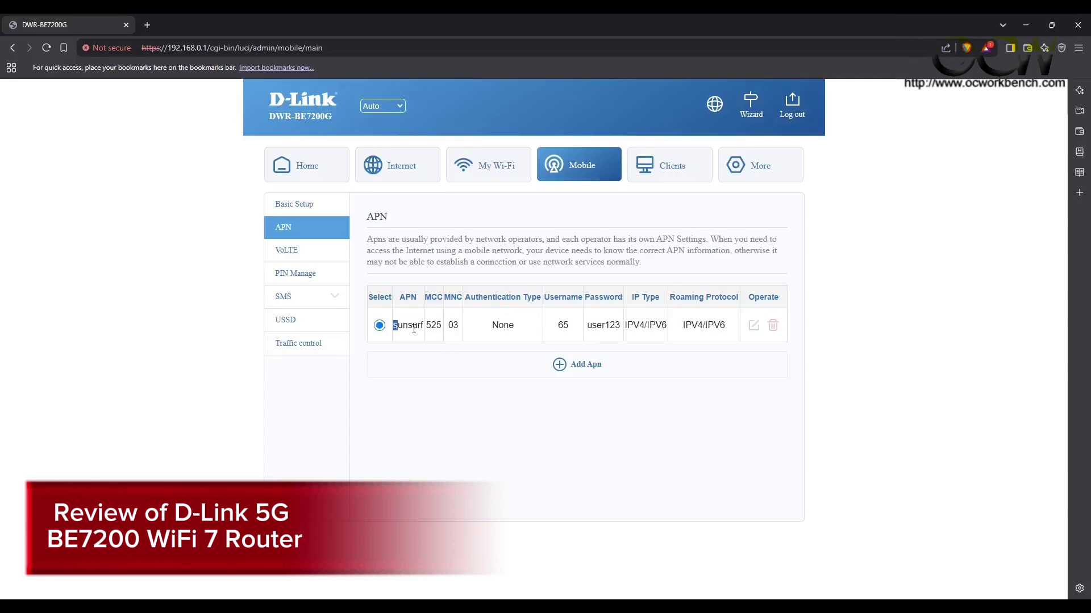
{"action": "mouse_move", "coordinate": [393, 325]}
{"action": "left_mouse_down"}
{"action": "mouse_move", "coordinate": [644, 334]}
{"action": "mouse_move", "coordinate": [776, 324]}
{"action": "mouse_move", "coordinate": [384, 333]}
{"action": "left_mouse_up"}
{"action": "left_click", "coordinate": [297, 255]}
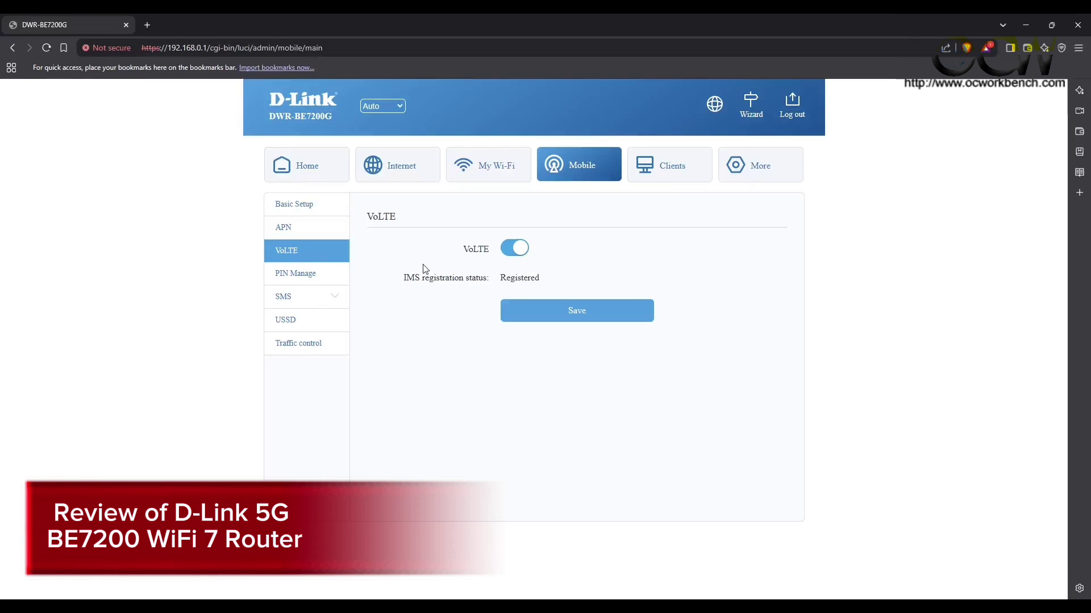
{"action": "left_click", "coordinate": [322, 278]}
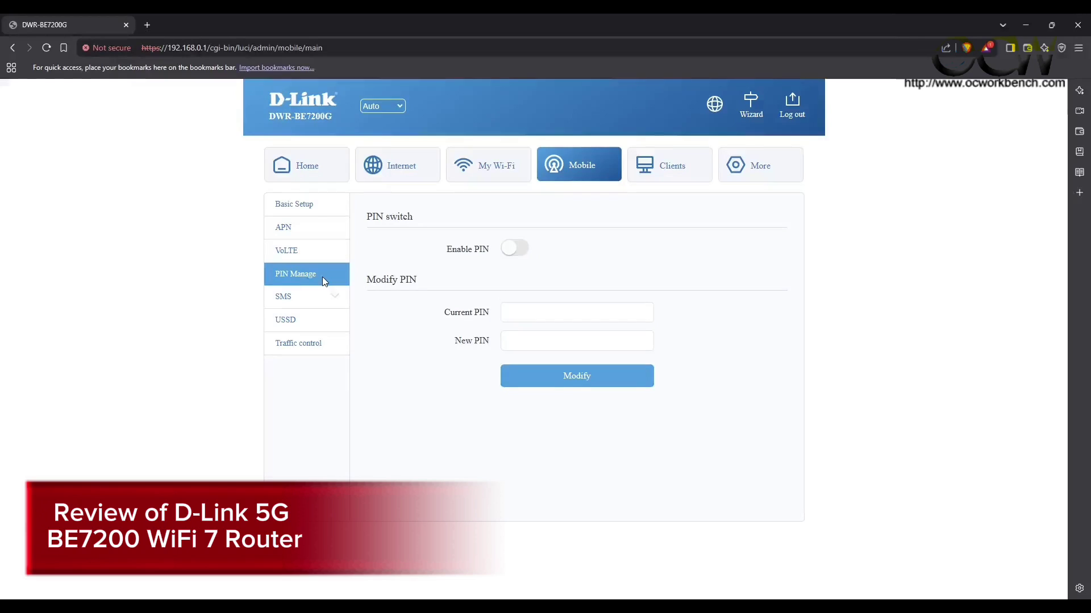
- Review the mobile section's SMS texting, USSD and traffic control pages
{"action": "left_click", "coordinate": [325, 301]}
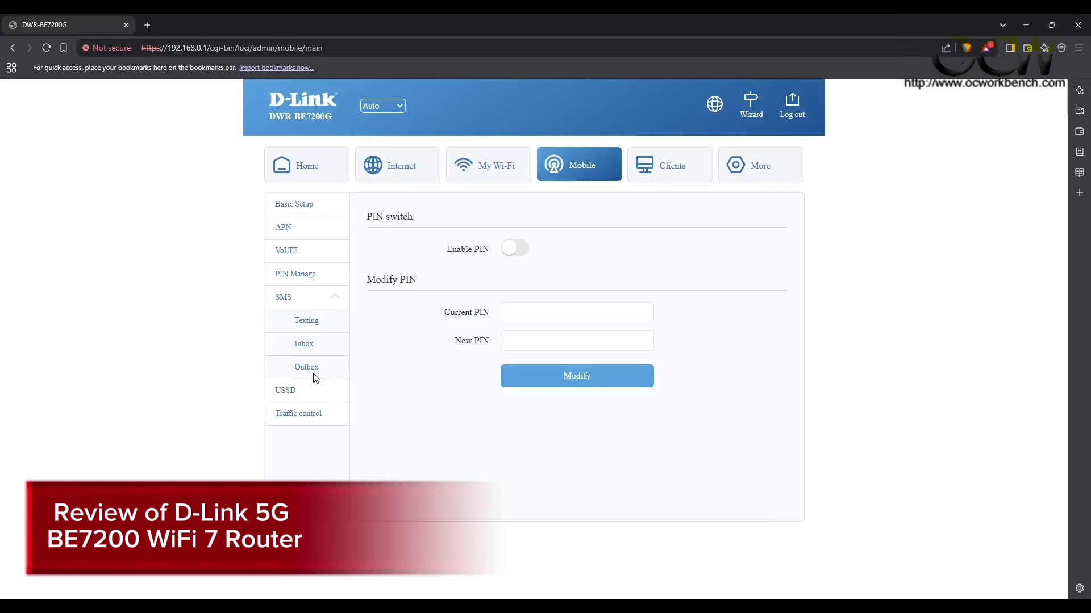
{"action": "left_click", "coordinate": [309, 325]}
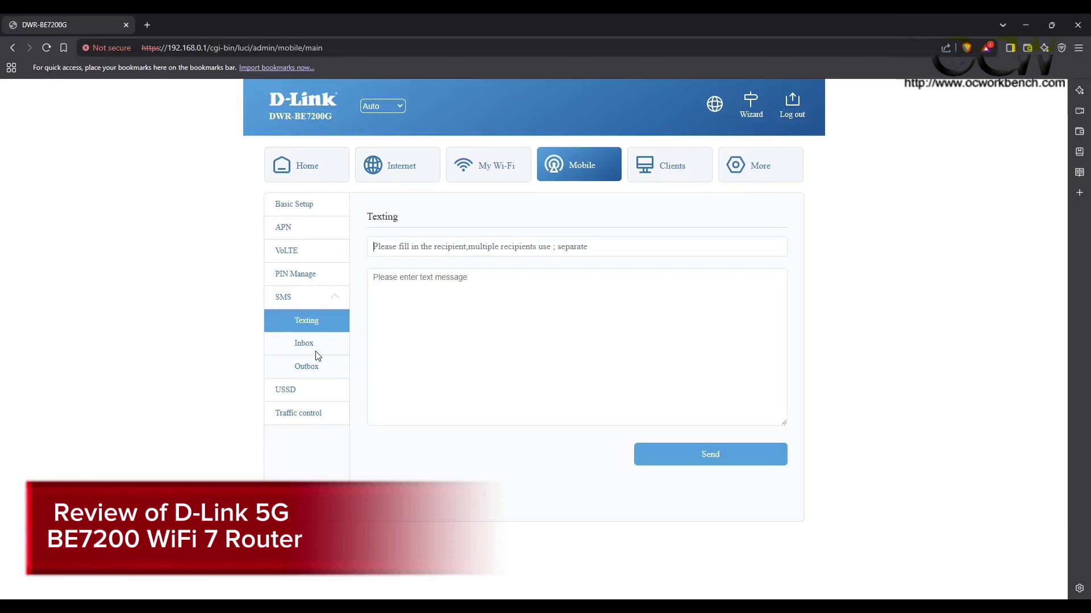
{"action": "left_click", "coordinate": [295, 392]}
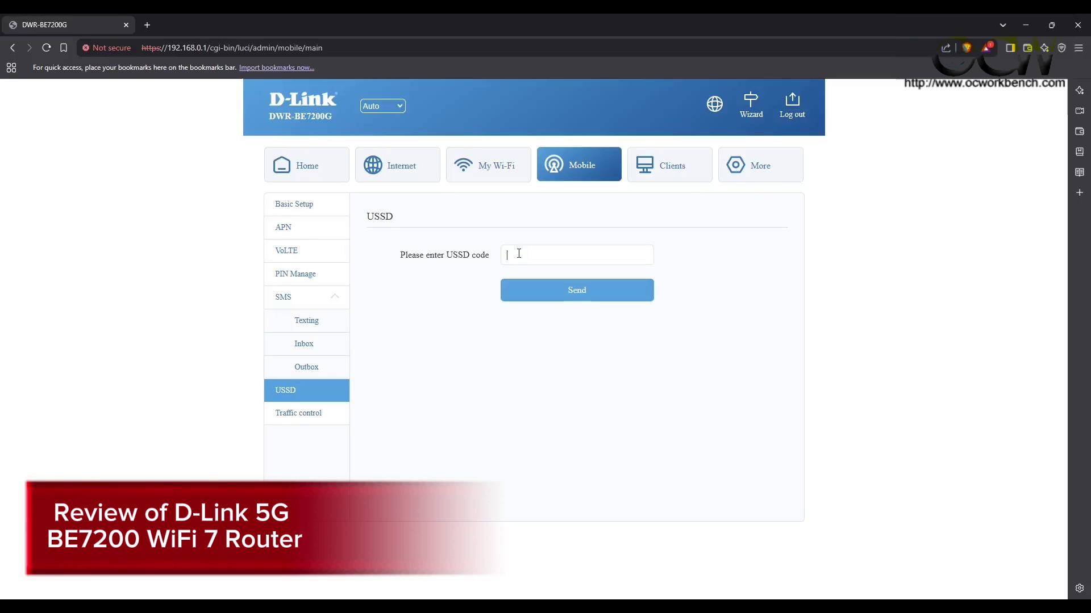
{"action": "left_click", "coordinate": [315, 419]}
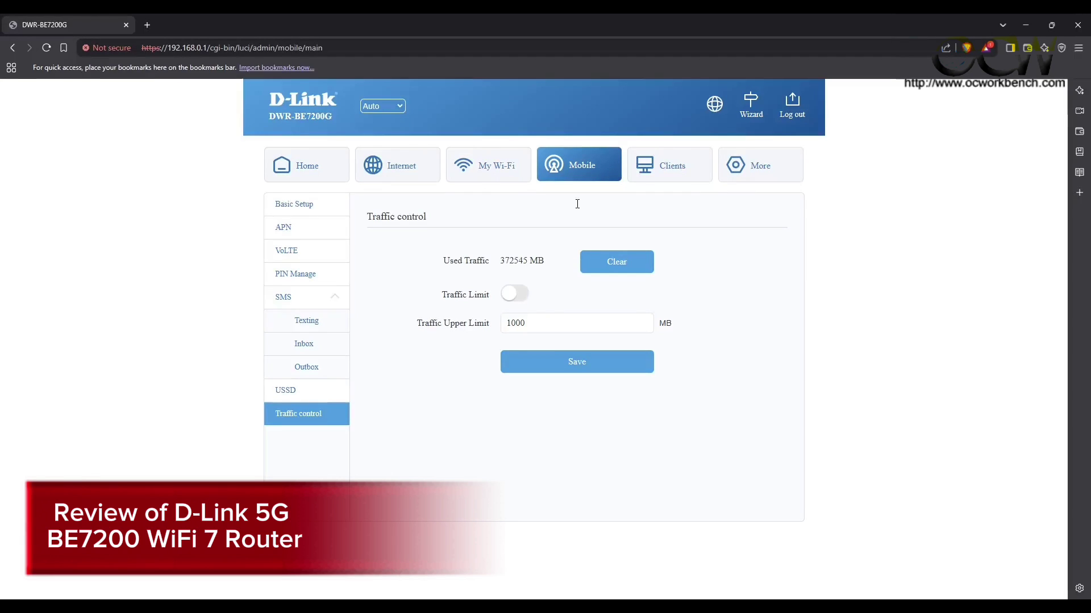
- View the list of clients connected to the router
{"action": "left_click", "coordinate": [675, 162]}
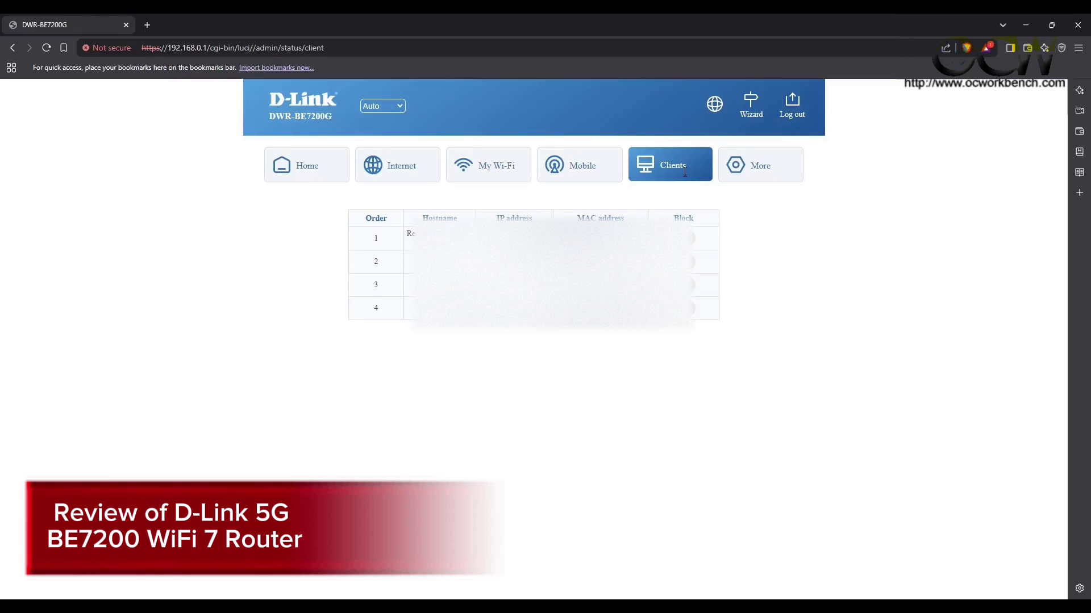
{"action": "left_click_drag", "start_coordinate": [375, 218], "coordinate": [398, 315]}
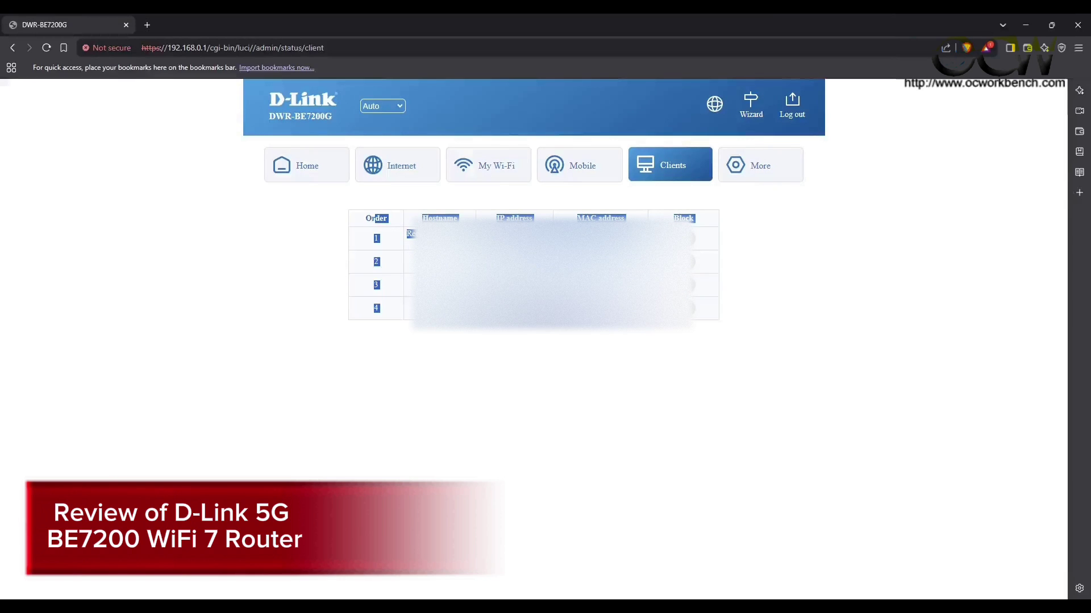
{"action": "left_click", "coordinate": [789, 295]}
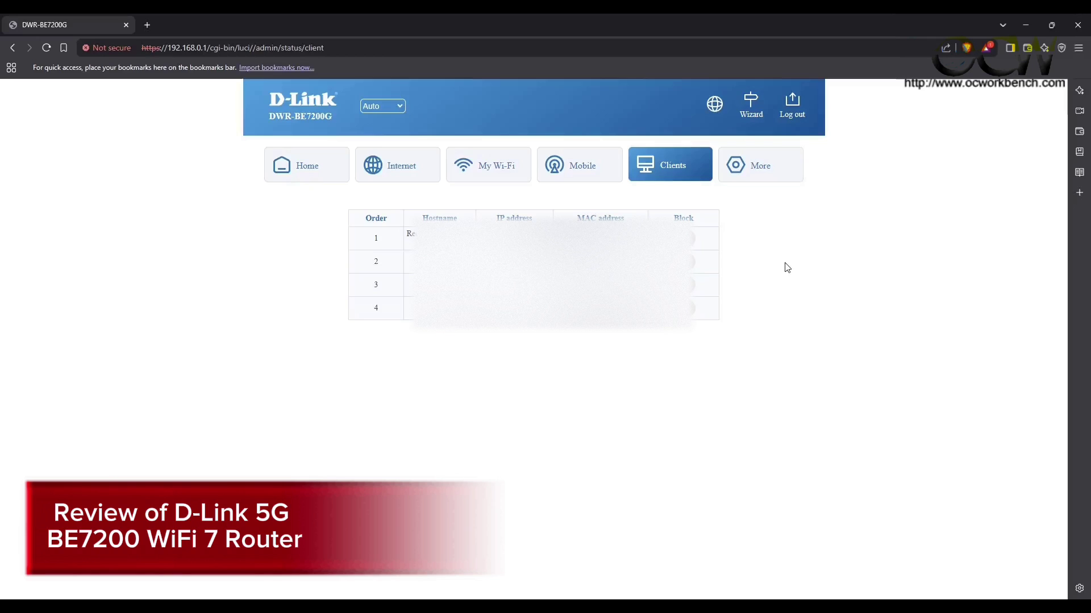
- Examine the router's basic information, IPv4 and IPv6 addresses and system information
{"action": "left_click", "coordinate": [757, 171]}
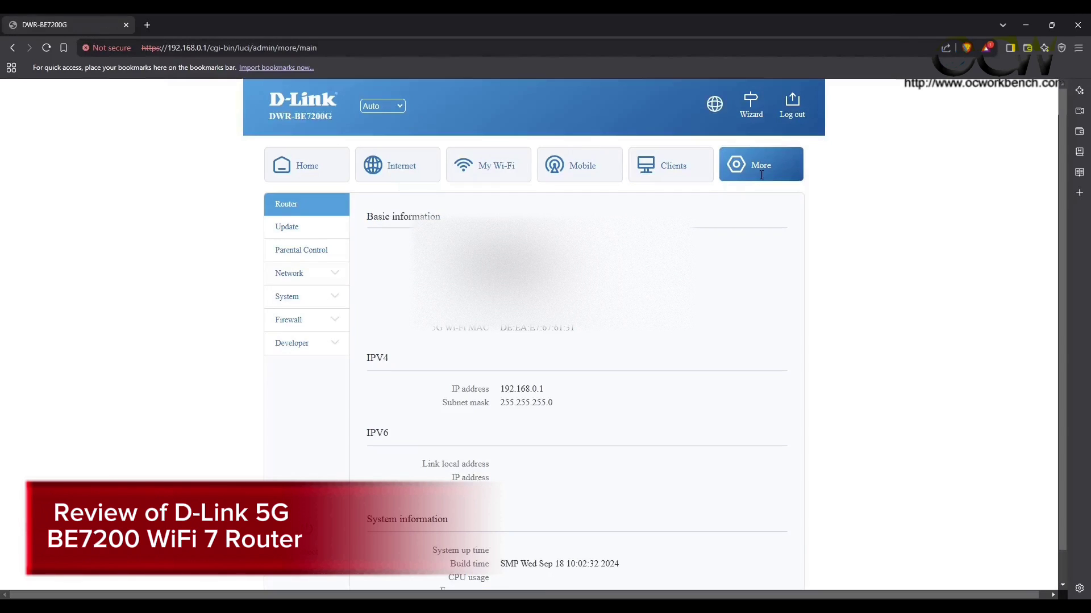
{"action": "left_click_drag", "start_coordinate": [725, 231], "coordinate": [617, 328]}
{"action": "scroll", "coordinate": [713, 341], "scroll_direction": "down", "scroll_amount": 1}
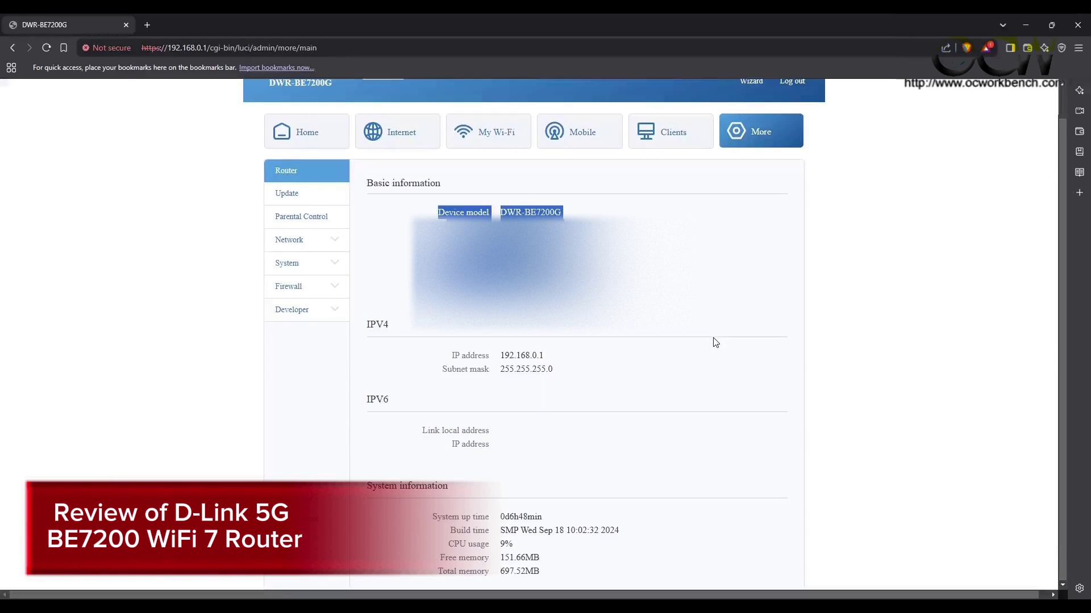
{"action": "left_click", "coordinate": [463, 366]}
{"action": "left_click_drag", "start_coordinate": [461, 362], "coordinate": [567, 372]}
{"action": "left_click", "coordinate": [586, 462]}
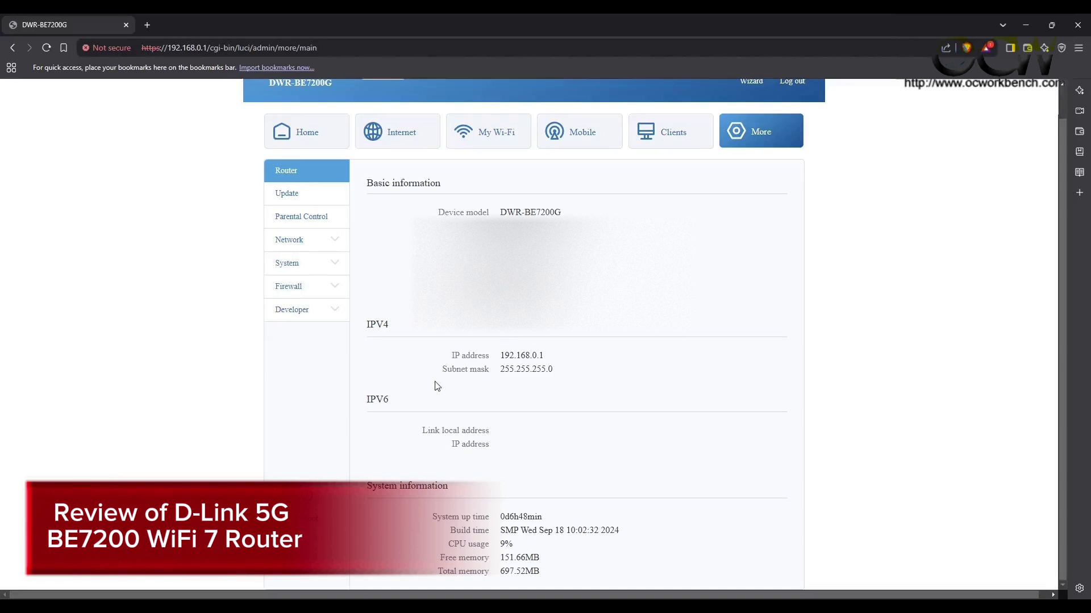
- Check online for a new router firmware version and dismiss the result message
{"action": "left_click", "coordinate": [294, 198]}
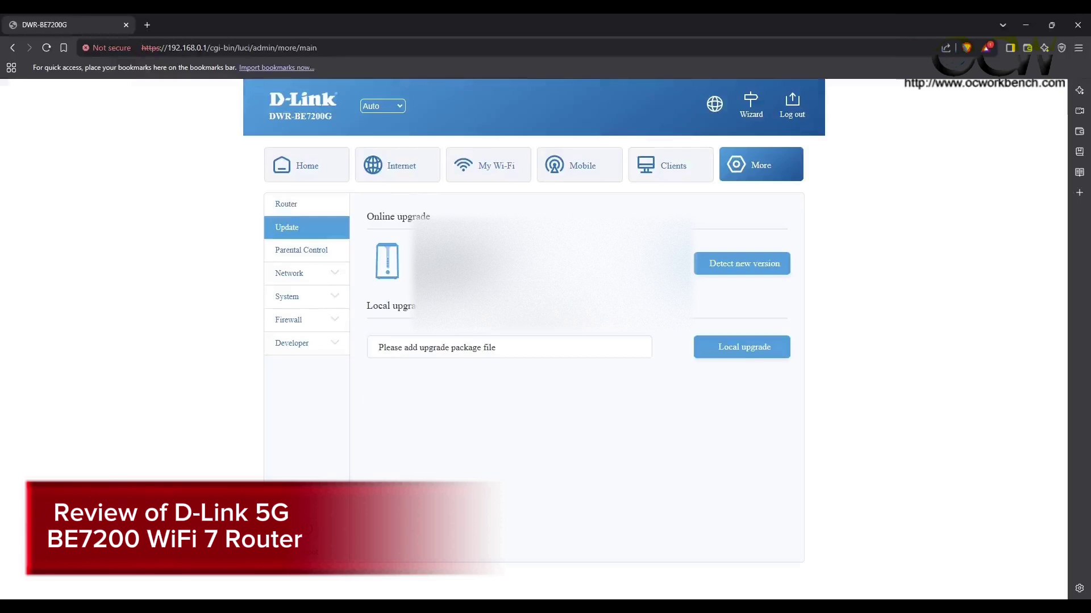
{"action": "left_click", "coordinate": [718, 269]}
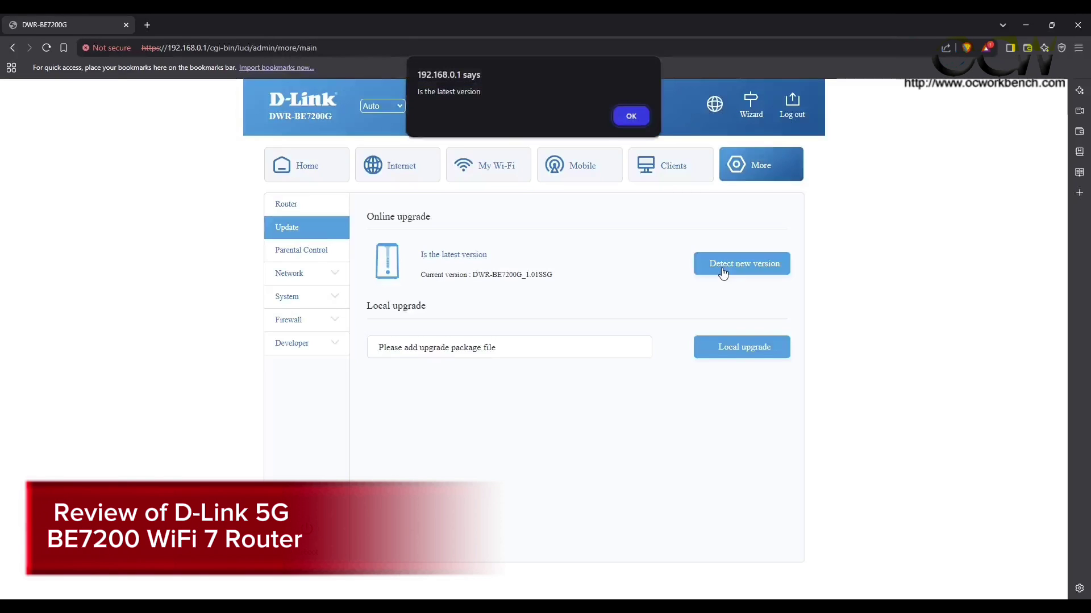
{"action": "left_click", "coordinate": [629, 117]}
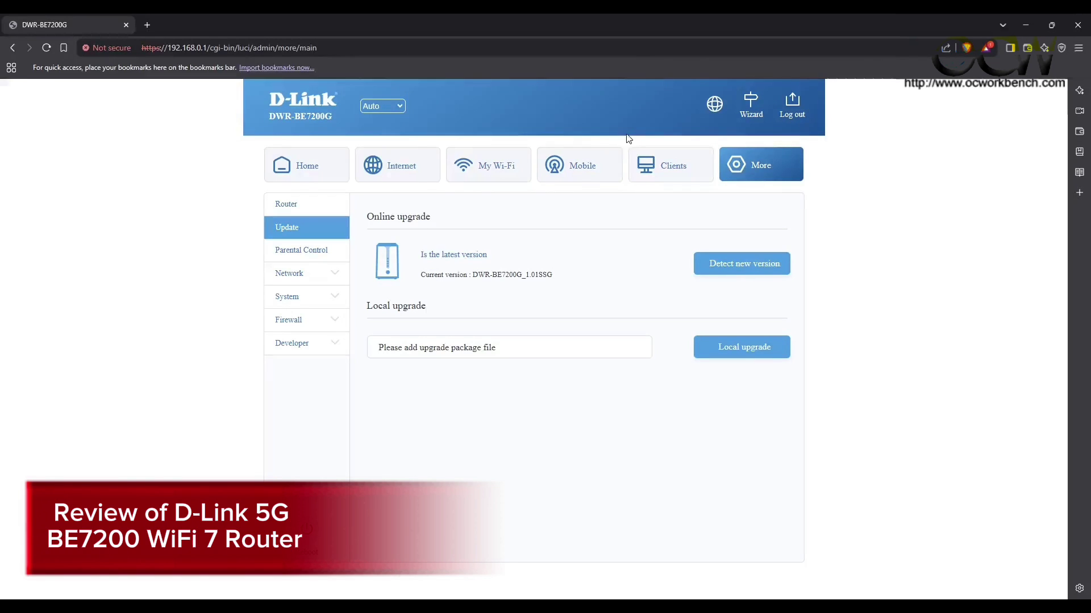
- Review the parental control page and the network section's DHCP and DDNS pages
{"action": "left_click", "coordinate": [310, 254]}
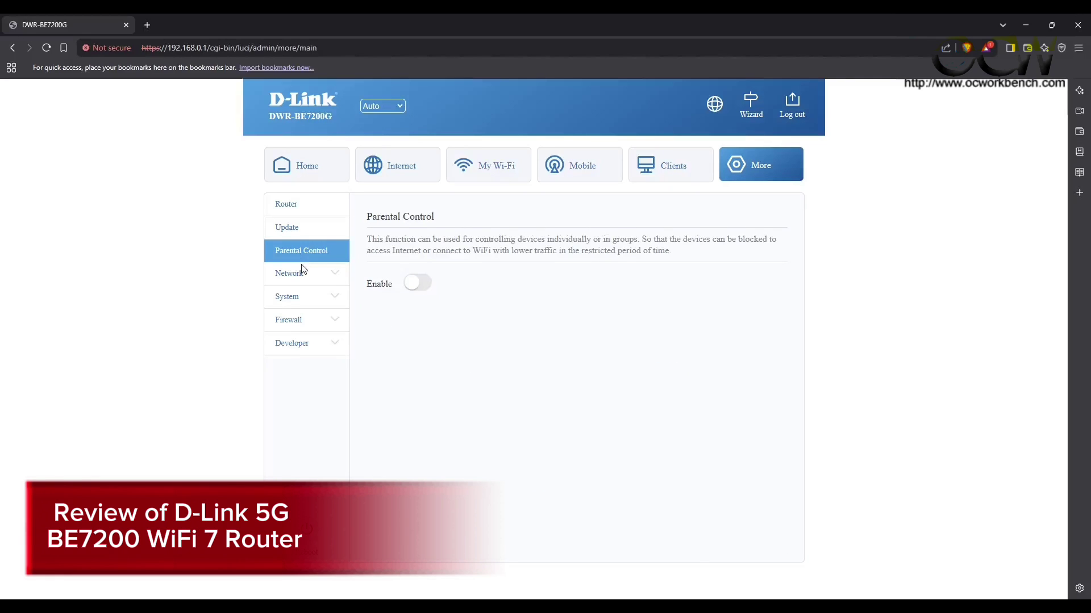
{"action": "left_click", "coordinate": [329, 280]}
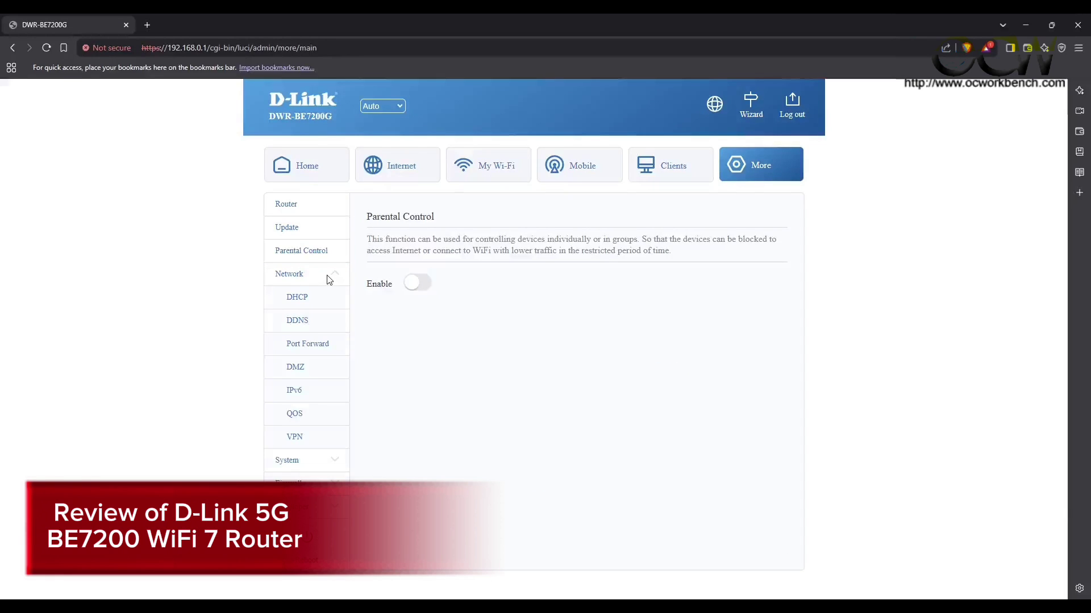
{"action": "left_click", "coordinate": [304, 300]}
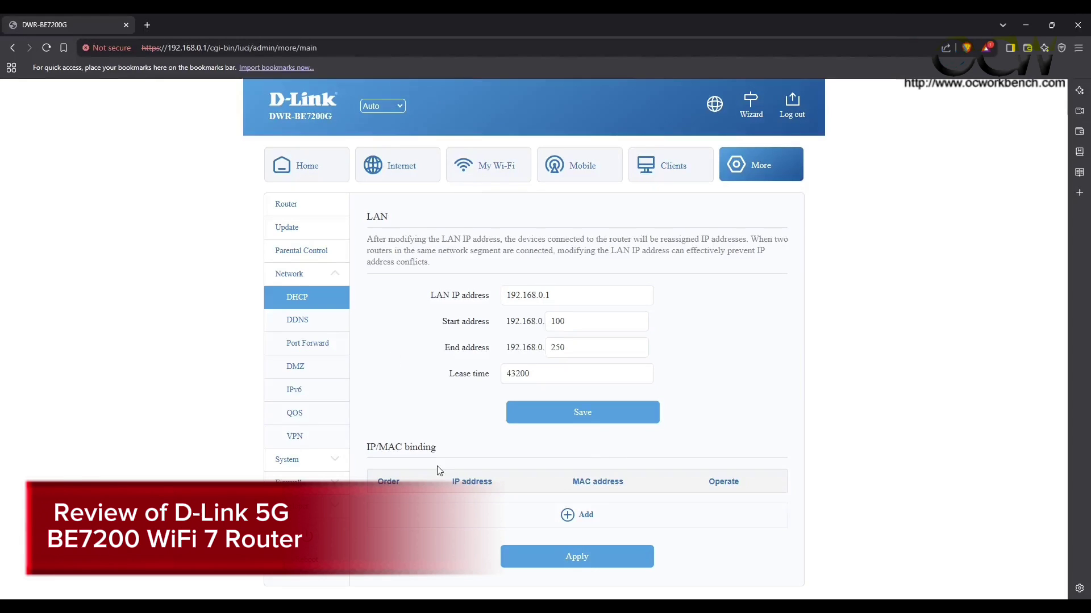
{"action": "left_click", "coordinate": [299, 325]}
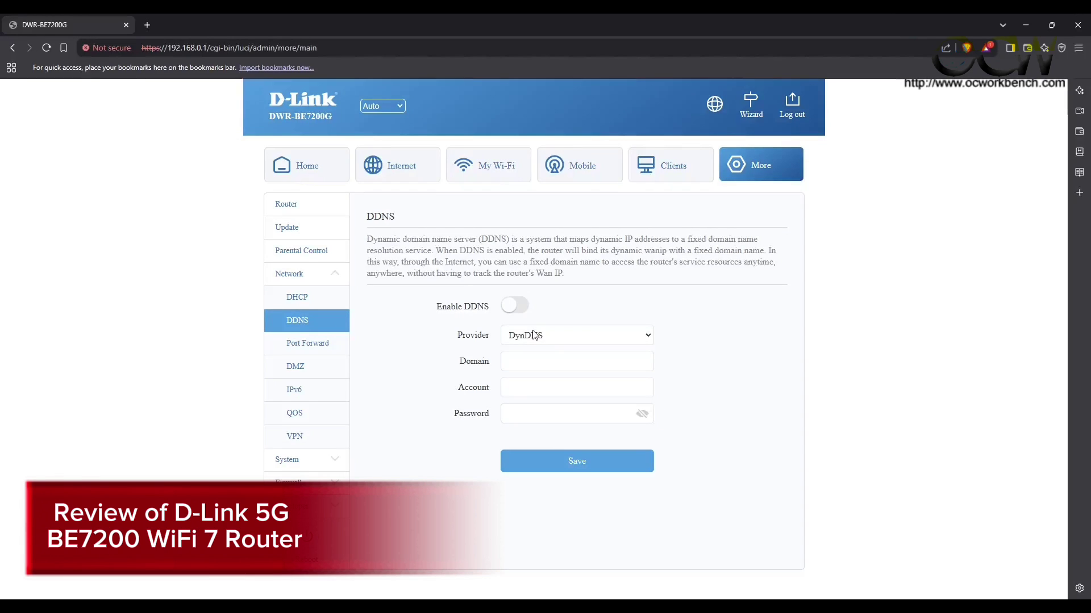
- Examine the port forwarding page and its new profile form, cancelling the form without adding a profile
{"action": "left_click", "coordinate": [328, 345]}
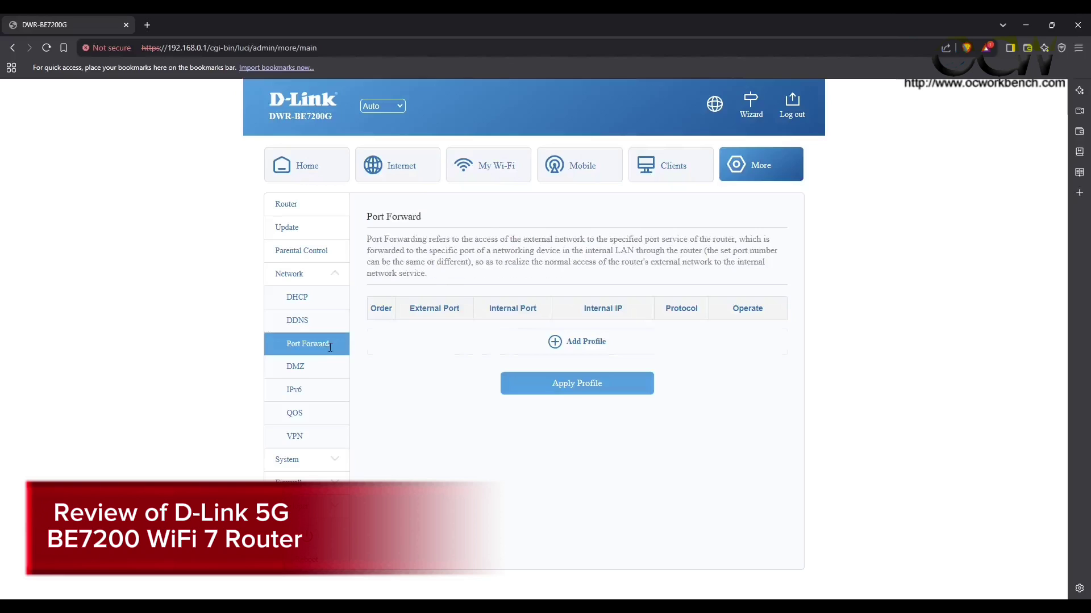
{"action": "left_click", "coordinate": [612, 341]}
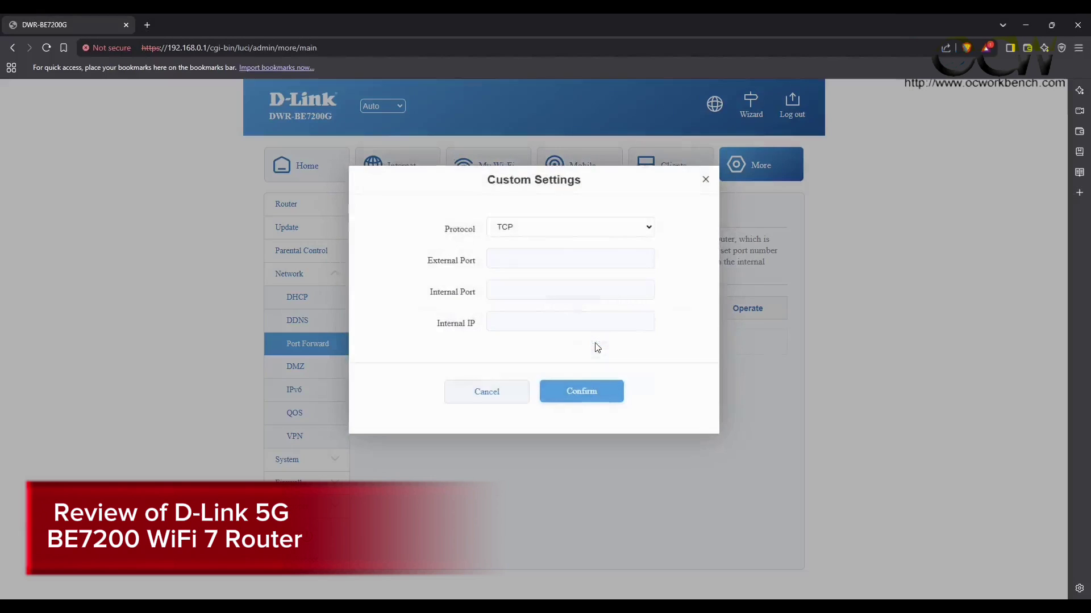
{"action": "left_click", "coordinate": [486, 393]}
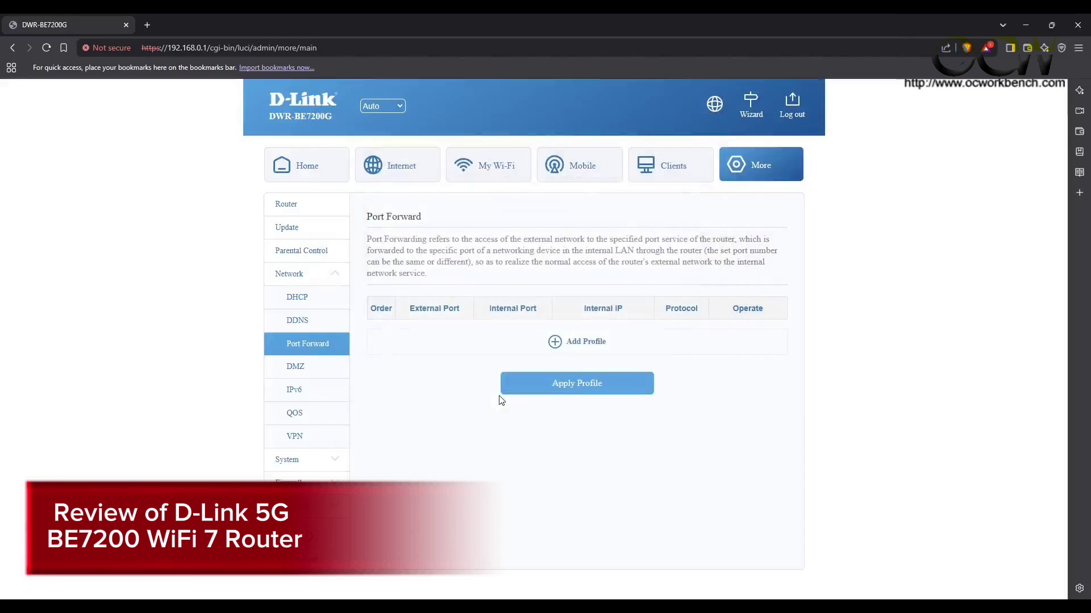
- Preview the DMZ and IPv6 options by switching each function on and off again without saving
{"action": "left_click", "coordinate": [307, 376]}
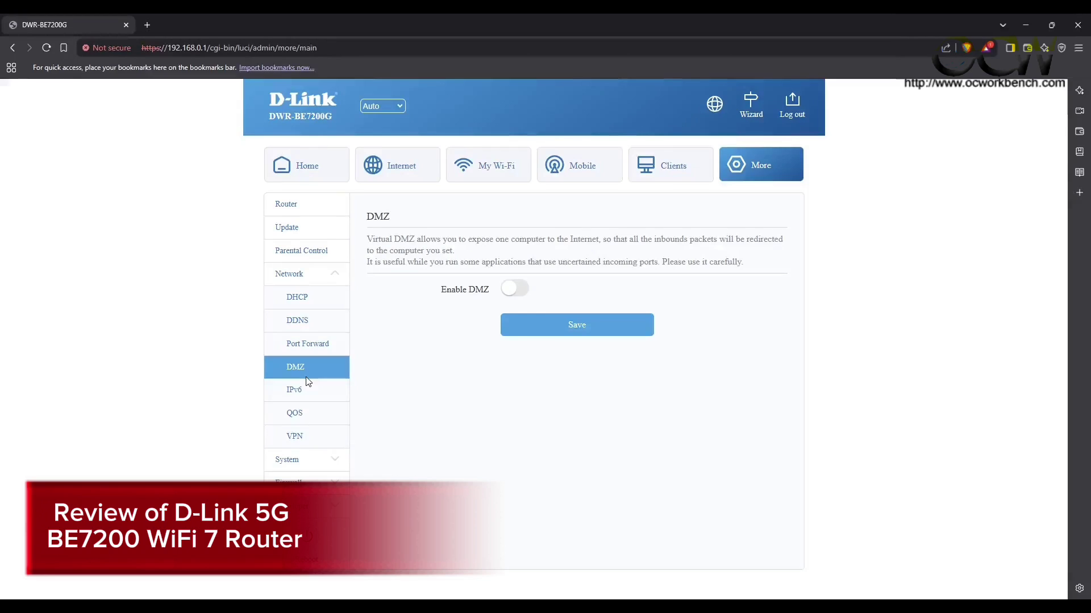
{"action": "left_click", "coordinate": [520, 292]}
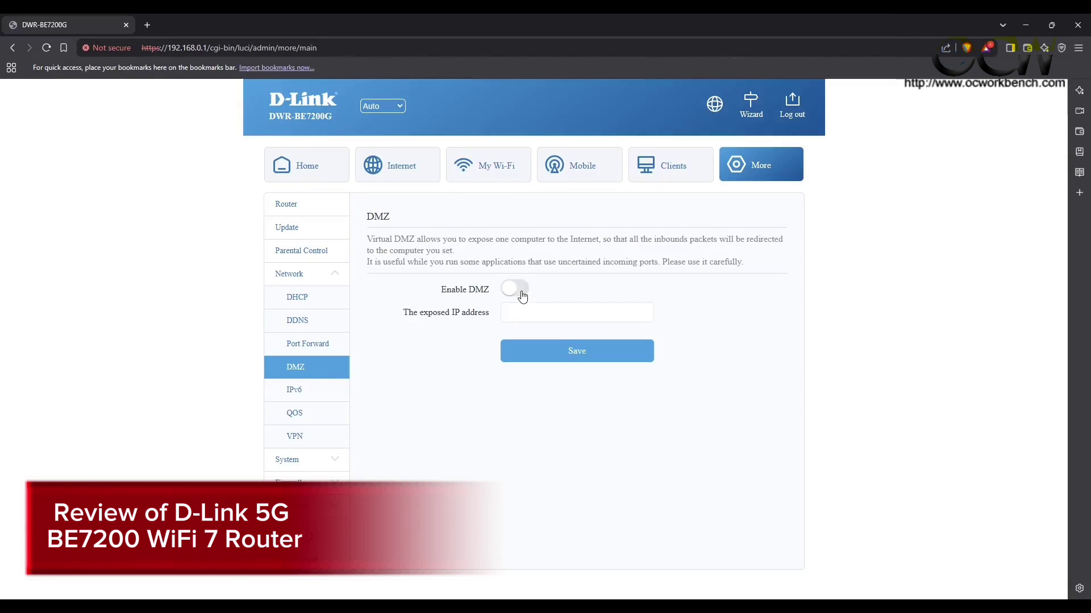
{"action": "left_click", "coordinate": [519, 290]}
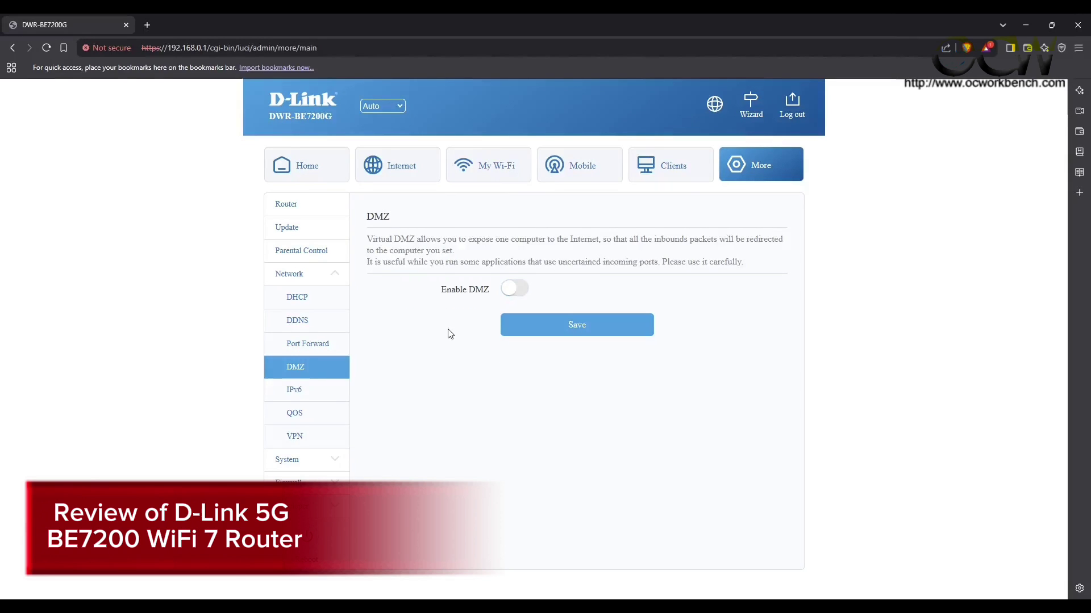
{"action": "left_click", "coordinate": [326, 396]}
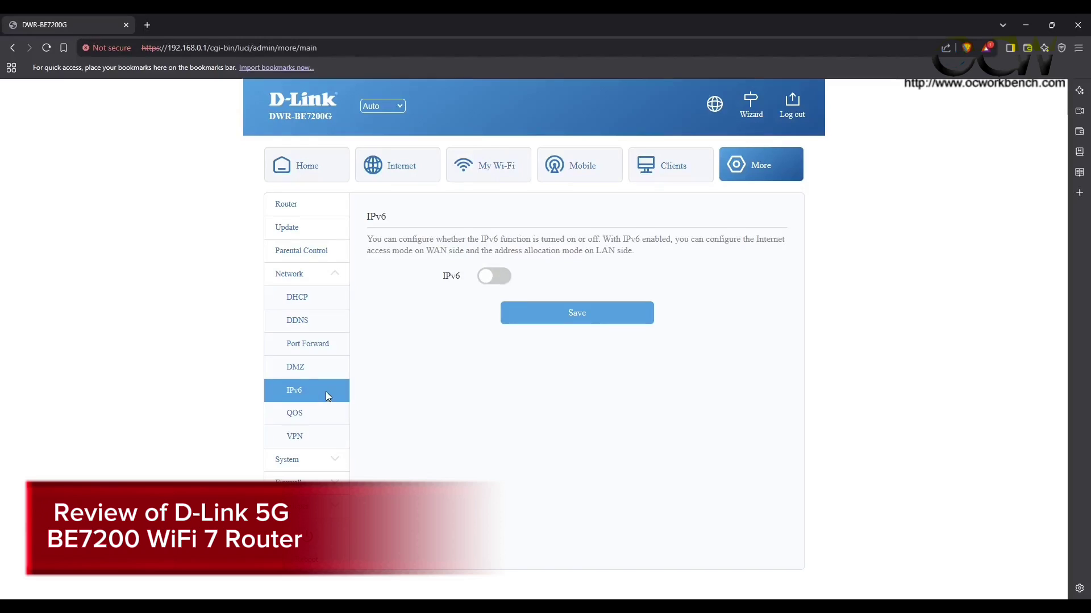
{"action": "left_click", "coordinate": [503, 276]}
{"action": "left_click", "coordinate": [505, 277]}
- Preview the QoS bandwidth options by switching QoS on and off, and view the VPN page
{"action": "left_click", "coordinate": [314, 414]}
{"action": "left_click", "coordinate": [438, 273]}
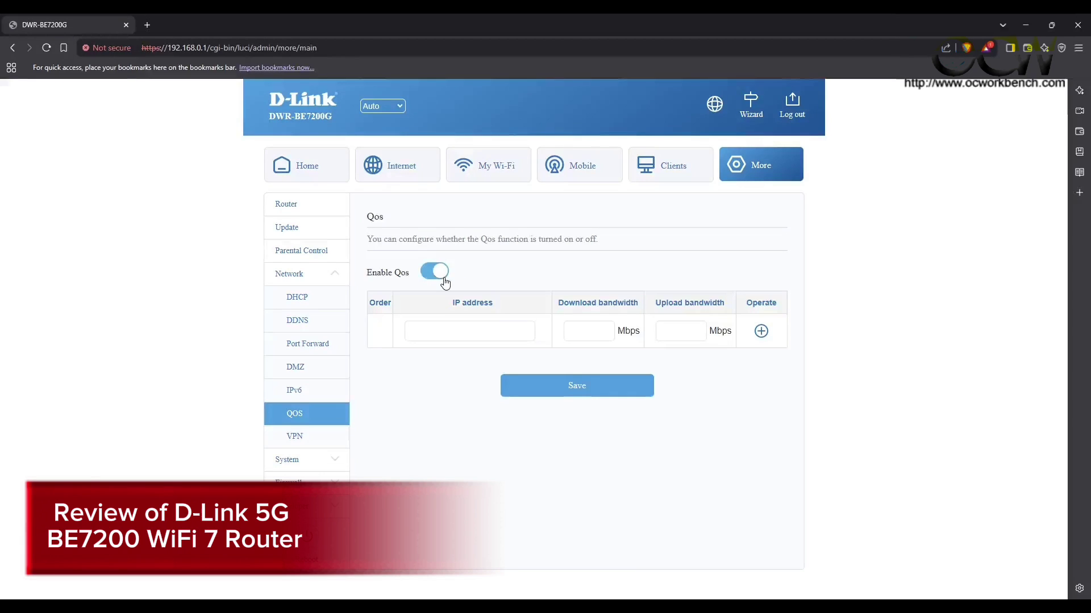
{"action": "left_click", "coordinate": [440, 273]}
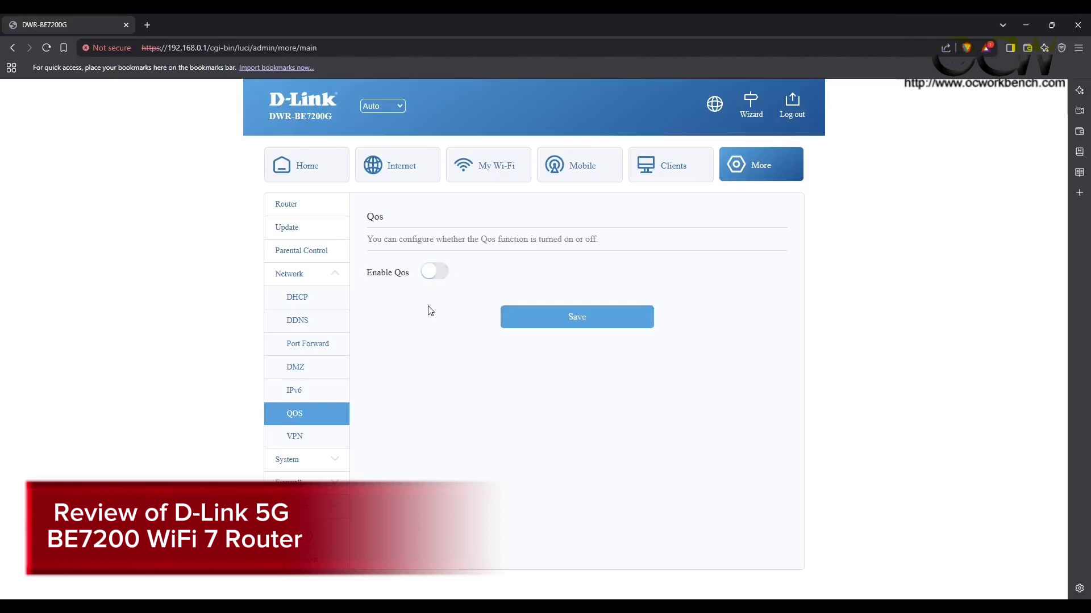
{"action": "left_click", "coordinate": [309, 437]}
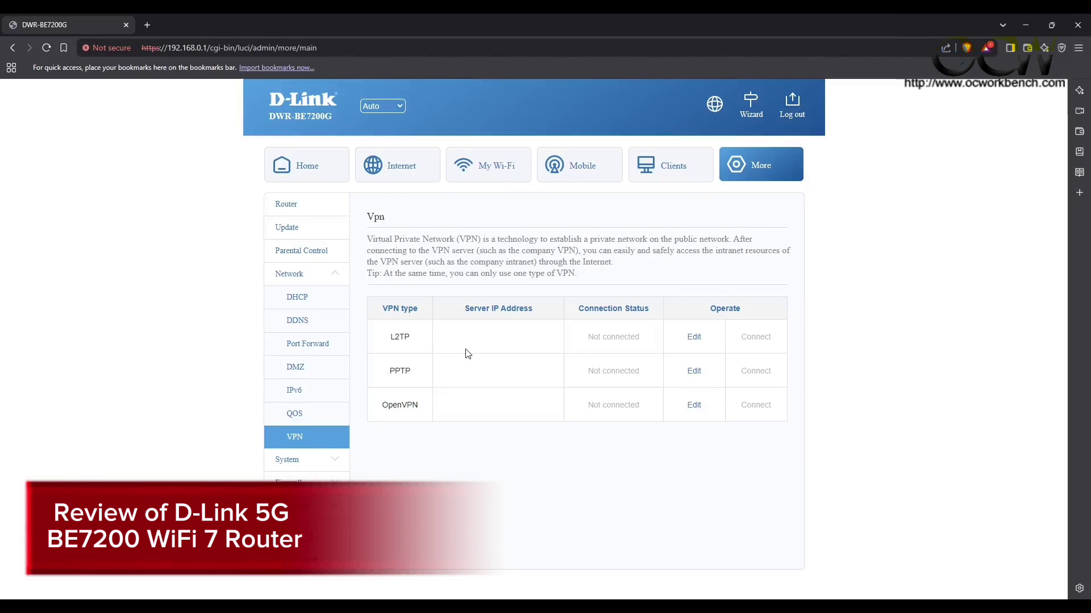
- Review the system section's login password, network time, backup/reset and system logs pages
{"action": "left_click", "coordinate": [344, 460]}
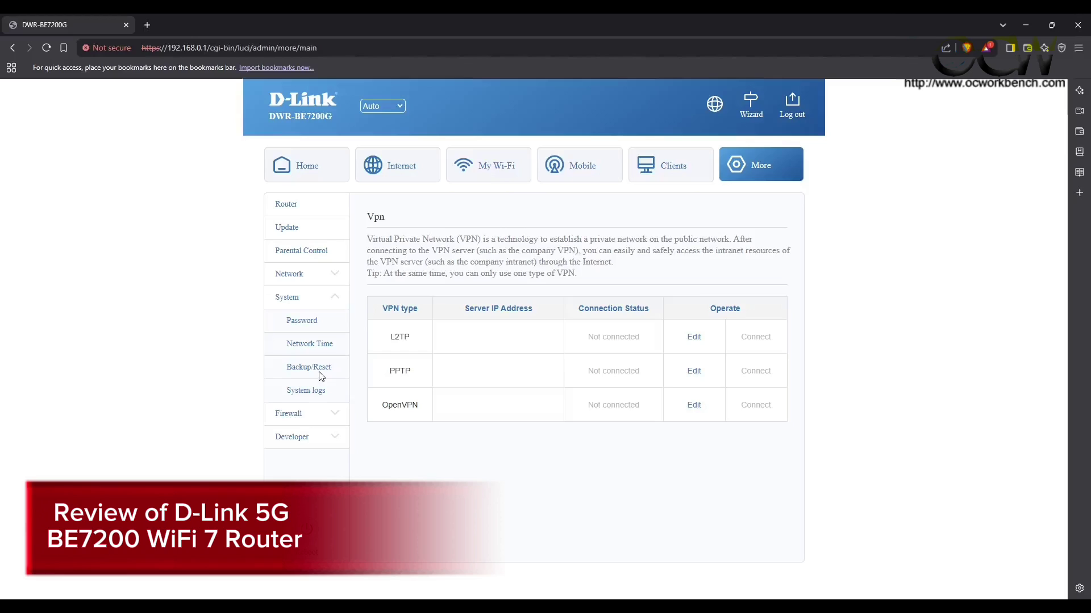
{"action": "left_click", "coordinate": [313, 322]}
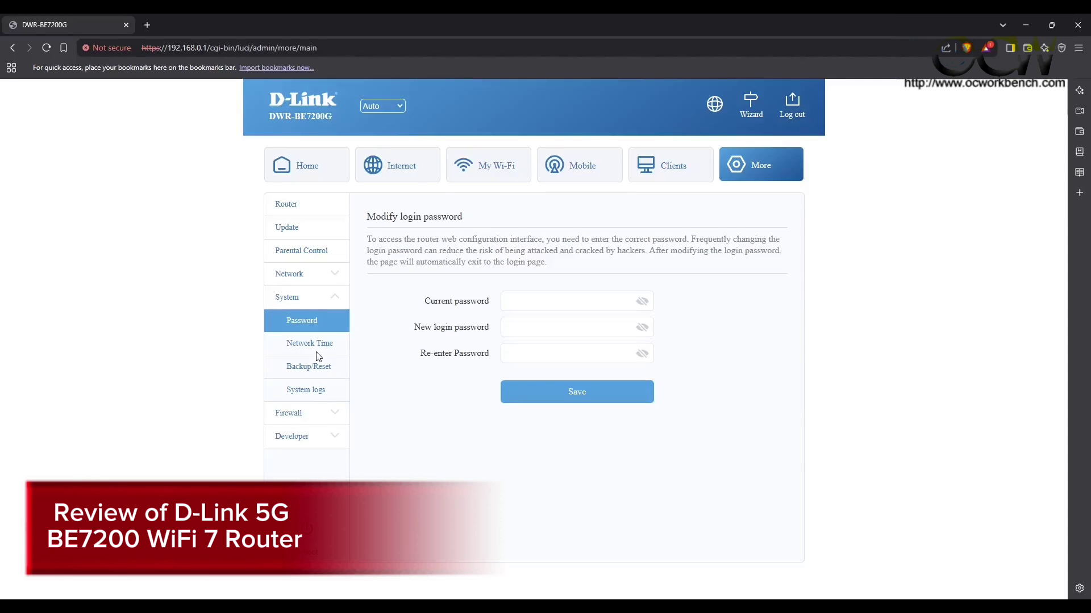
{"action": "left_click", "coordinate": [319, 351]}
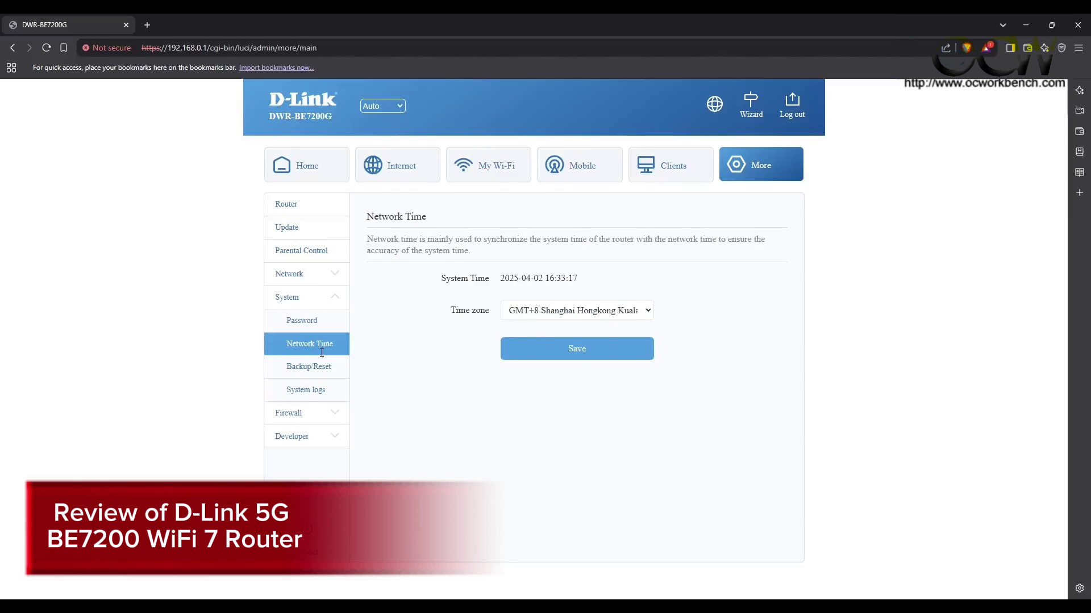
{"action": "left_click", "coordinate": [328, 368]}
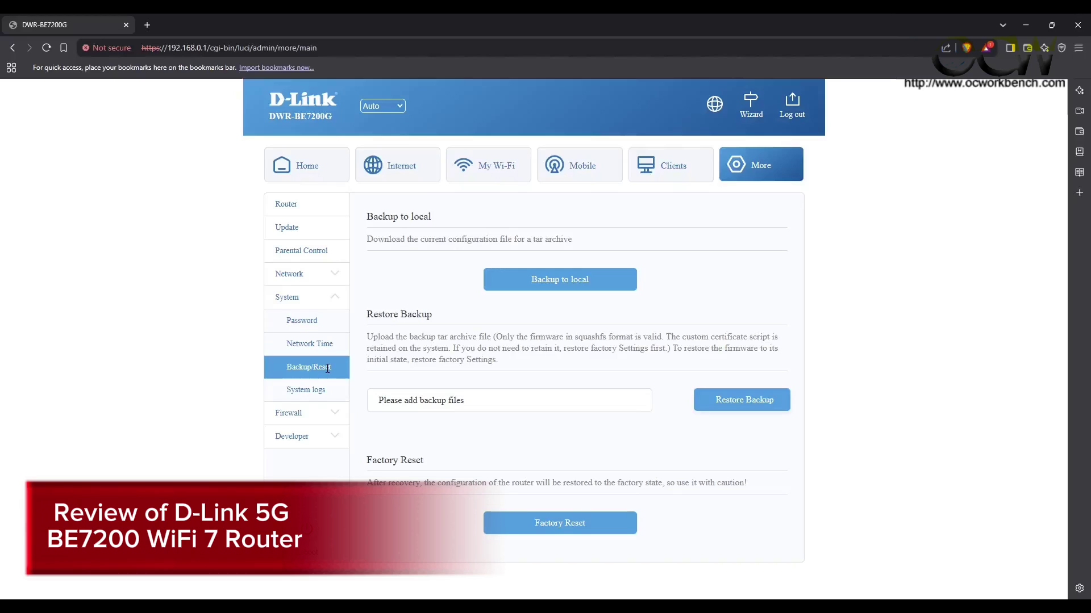
{"action": "left_click", "coordinate": [322, 394]}
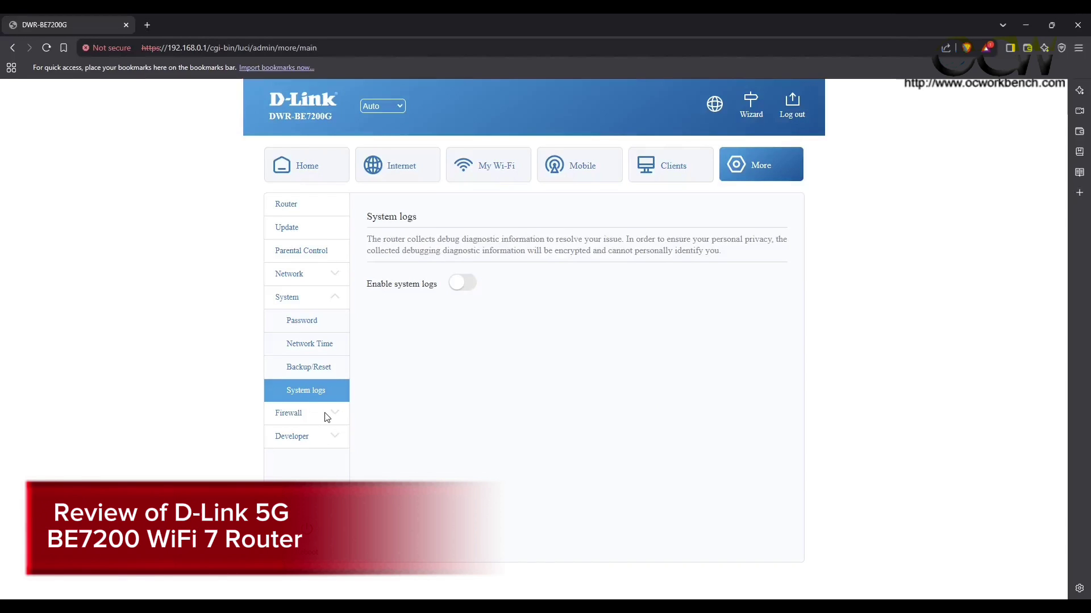
- Examine the firewall's MAC and IP filtering pages, trying the Black List option for IP filtering and returning it to Disable
{"action": "left_click", "coordinate": [327, 416]}
{"action": "left_click", "coordinate": [322, 345]}
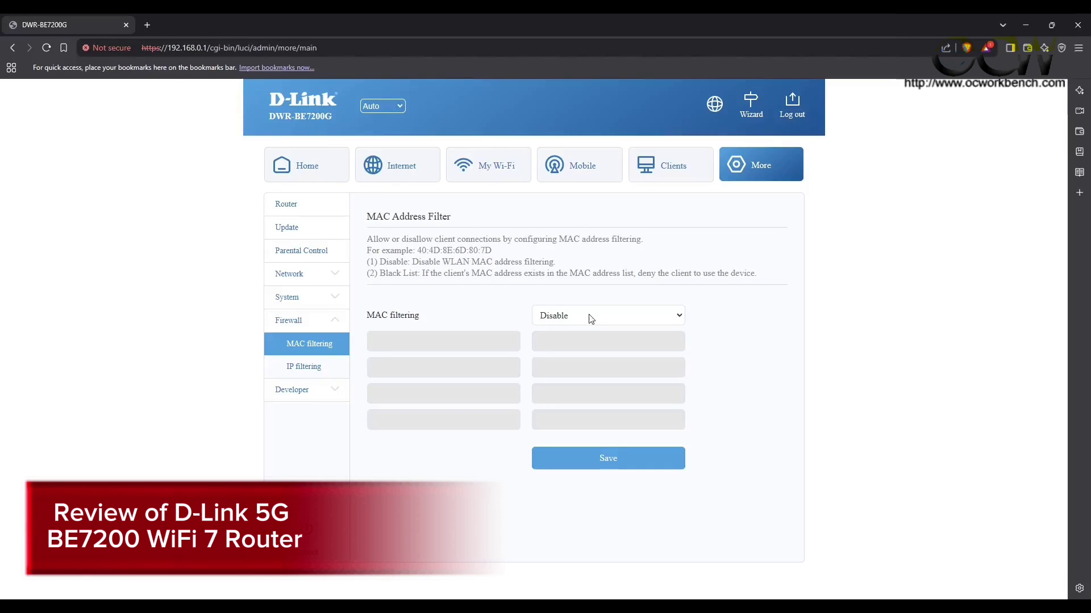
{"action": "left_click", "coordinate": [326, 370]}
{"action": "left_click", "coordinate": [610, 321]}
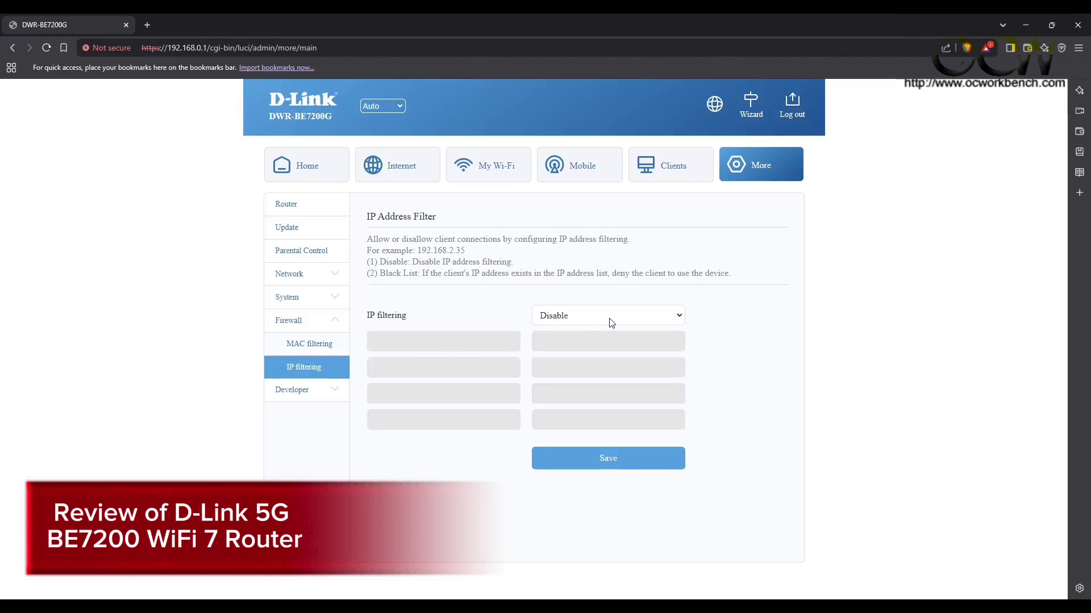
{"action": "left_click", "coordinate": [606, 345]}
{"action": "left_click", "coordinate": [595, 324]}
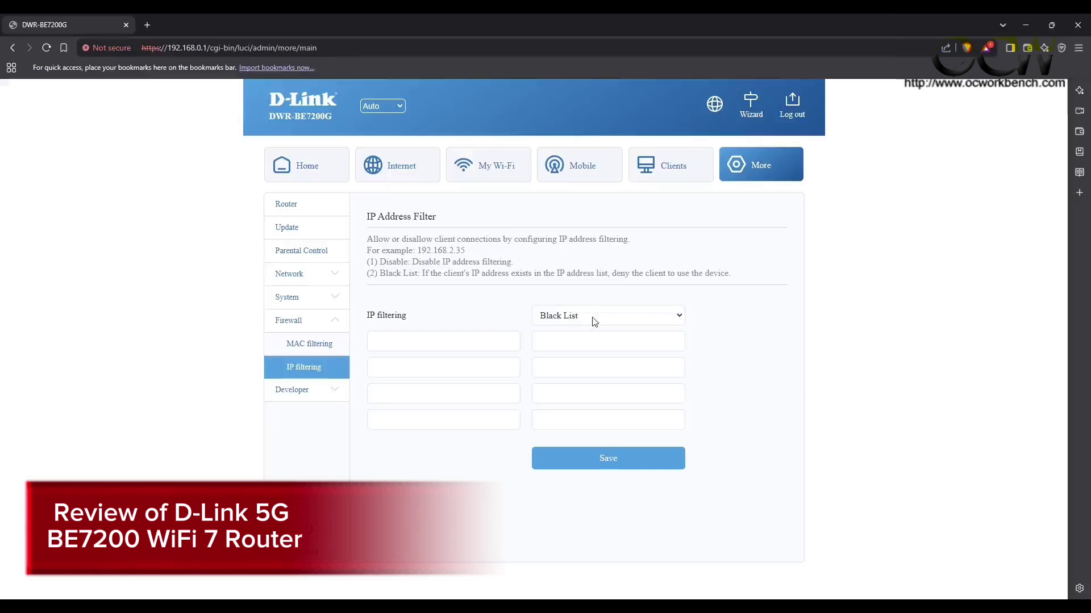
{"action": "left_click", "coordinate": [588, 339]}
- Reset the developer bands lock, select 4G bands B3, B7 and B40 and 5G bands N1 and N78, and save
{"action": "left_click", "coordinate": [334, 390]}
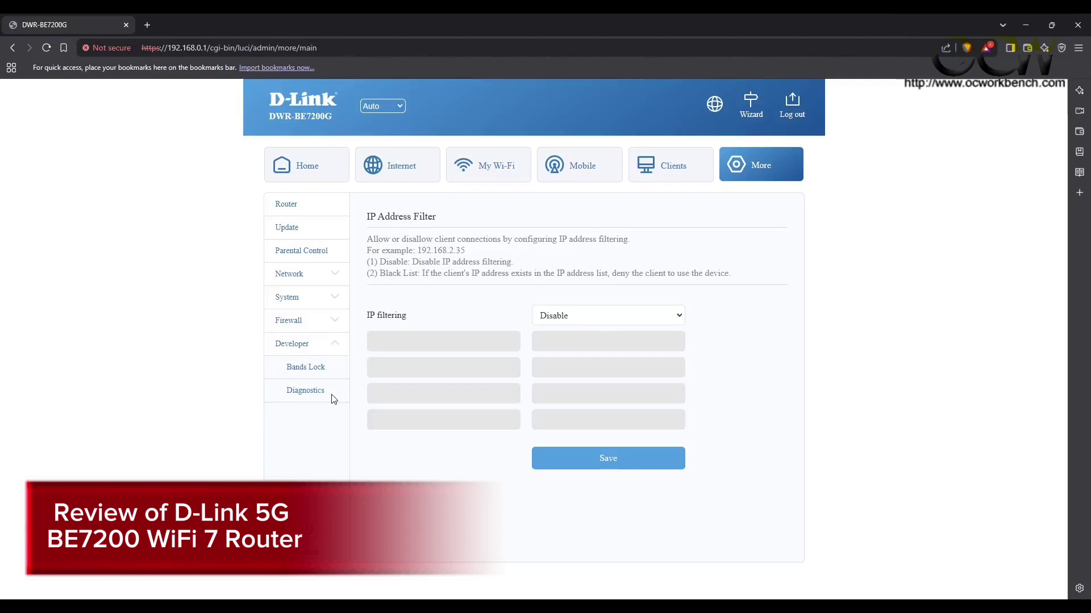
{"action": "left_click", "coordinate": [323, 368]}
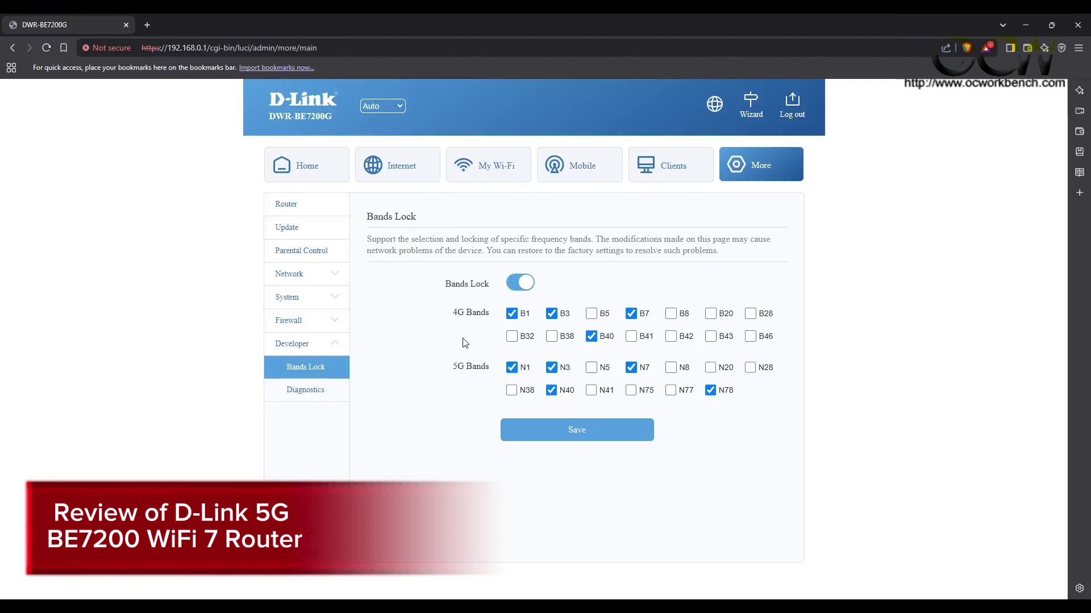
{"action": "left_click", "coordinate": [522, 286]}
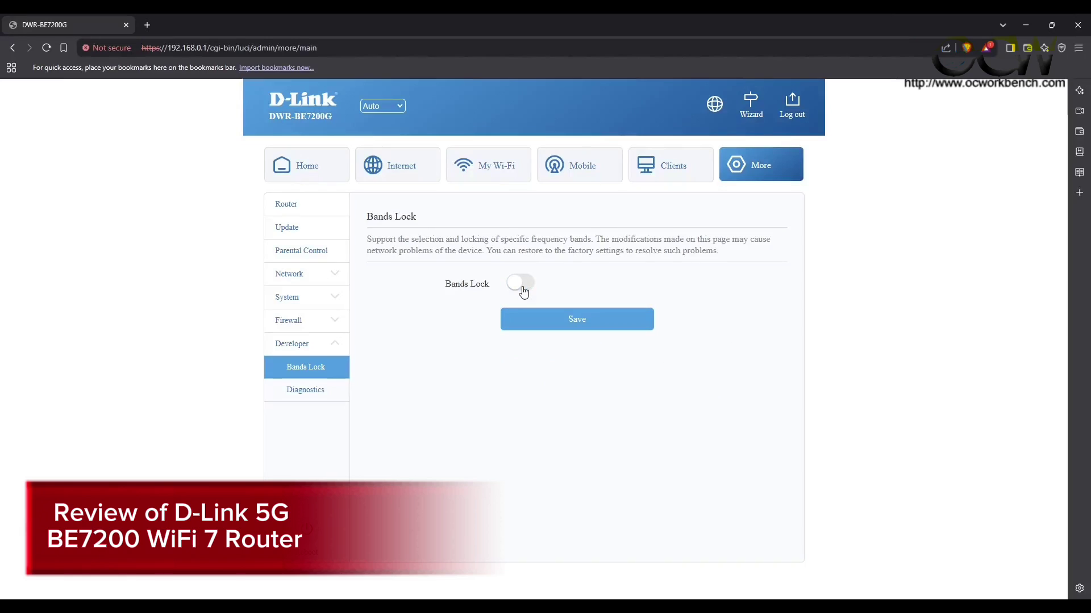
{"action": "left_click", "coordinate": [523, 290]}
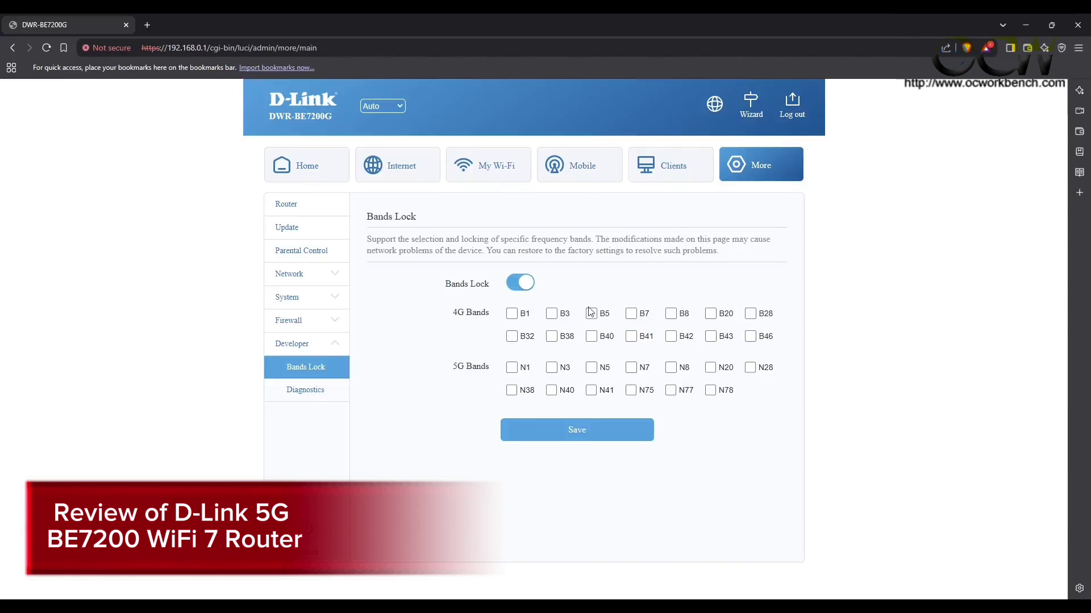
{"action": "left_click", "coordinate": [551, 314]}
{"action": "left_click", "coordinate": [631, 313]}
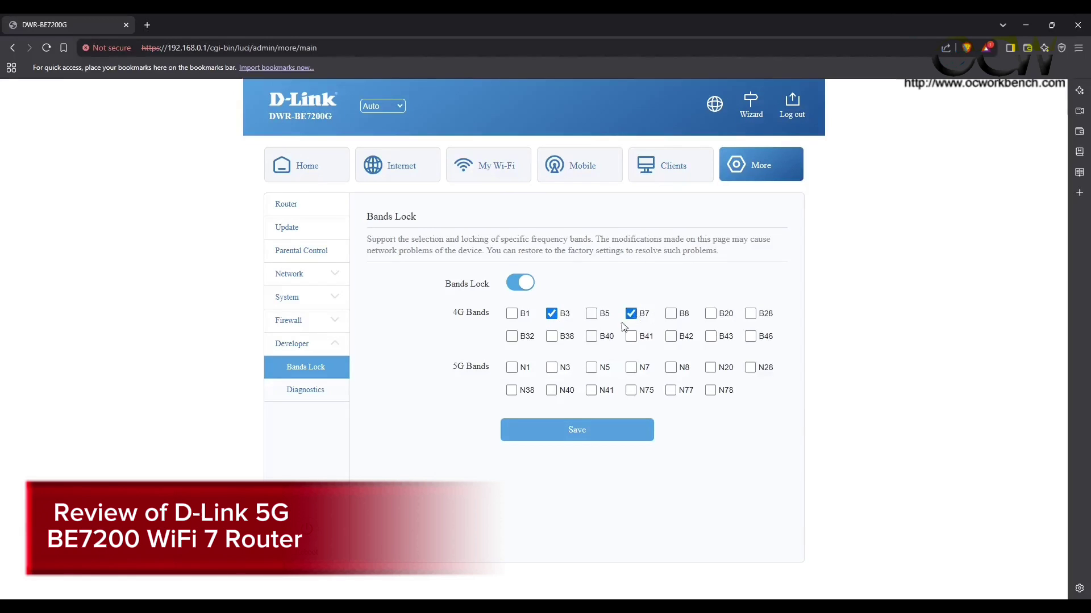
{"action": "left_click", "coordinate": [590, 337]}
{"action": "left_click", "coordinate": [512, 368]}
{"action": "left_click", "coordinate": [710, 390]}
{"action": "left_click", "coordinate": [612, 442]}
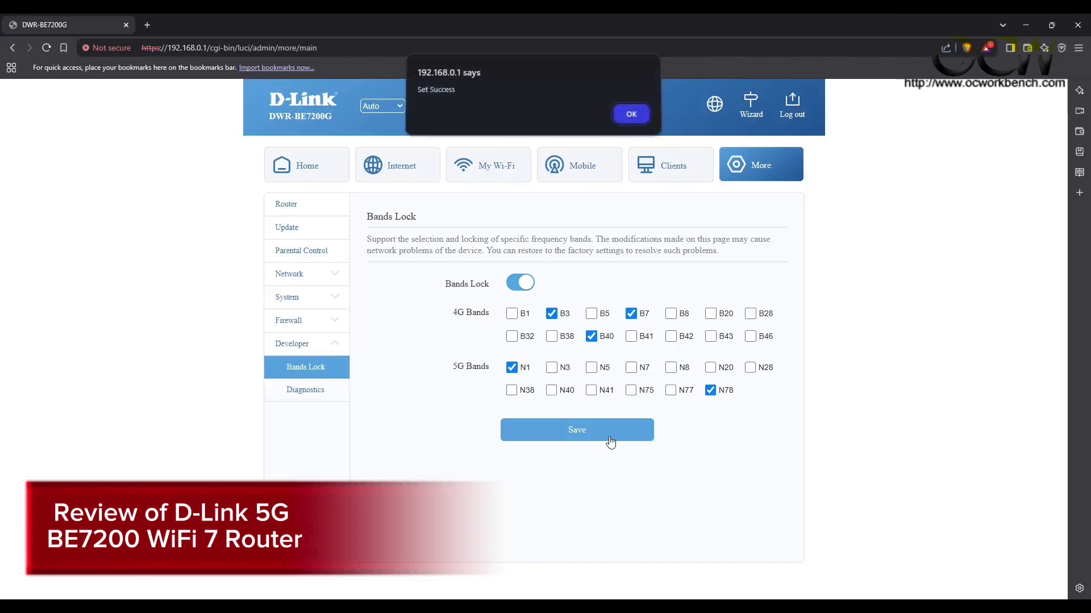
{"action": "left_click", "coordinate": [631, 117]}
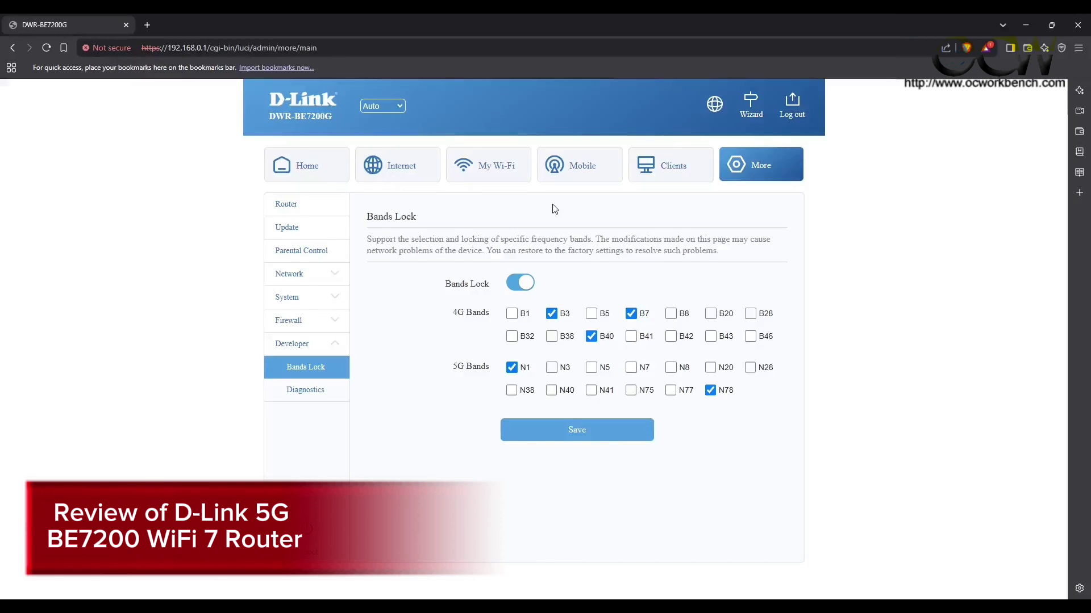
{"action": "left_click", "coordinate": [310, 391]}
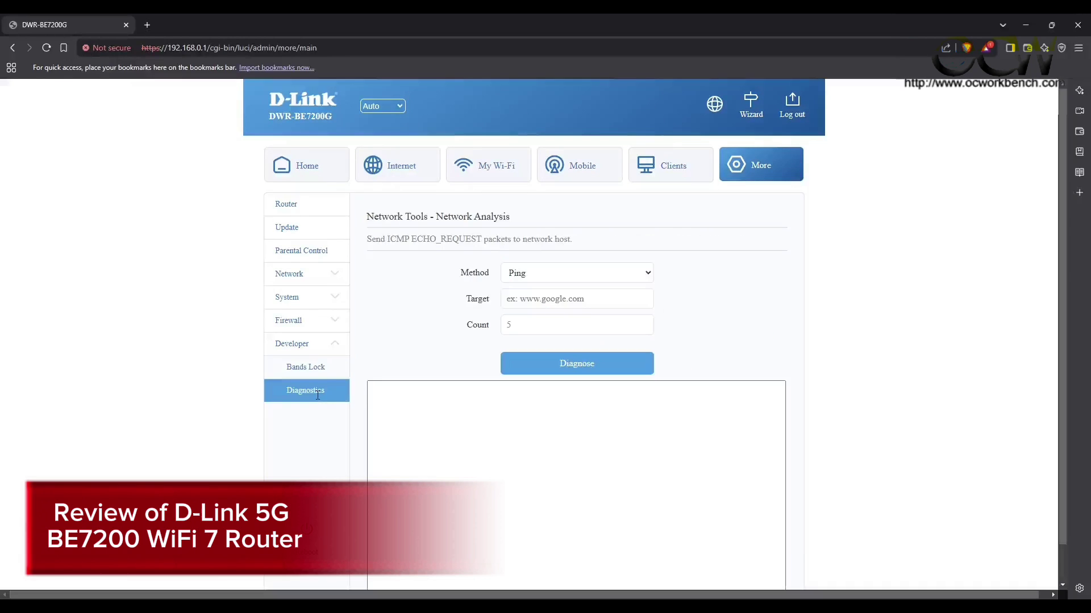
{"action": "left_click", "coordinate": [547, 304]}
{"action": "type", "text": "www.google.com"}
{"action": "left_click", "coordinate": [584, 370]}
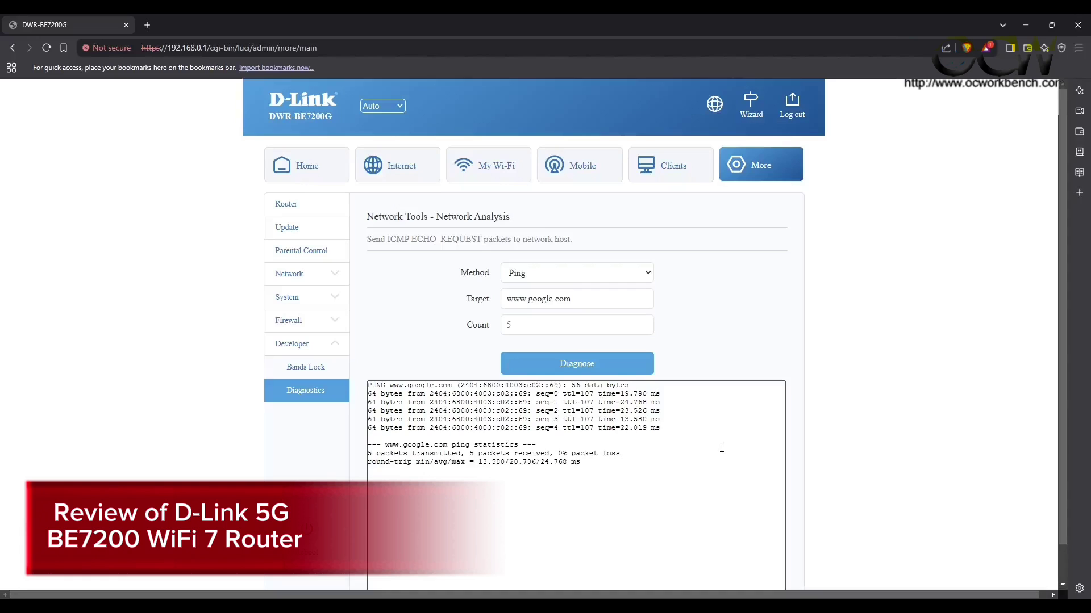
{"action": "scroll", "coordinate": [721, 432], "scroll_direction": "down", "scroll_amount": 2}
{"action": "scroll", "coordinate": [747, 408], "scroll_direction": "up", "scroll_amount": 2}
- Return to the router's home page and log out of the web interface
{"action": "left_click", "coordinate": [307, 175]}
{"action": "left_click", "coordinate": [797, 107]}
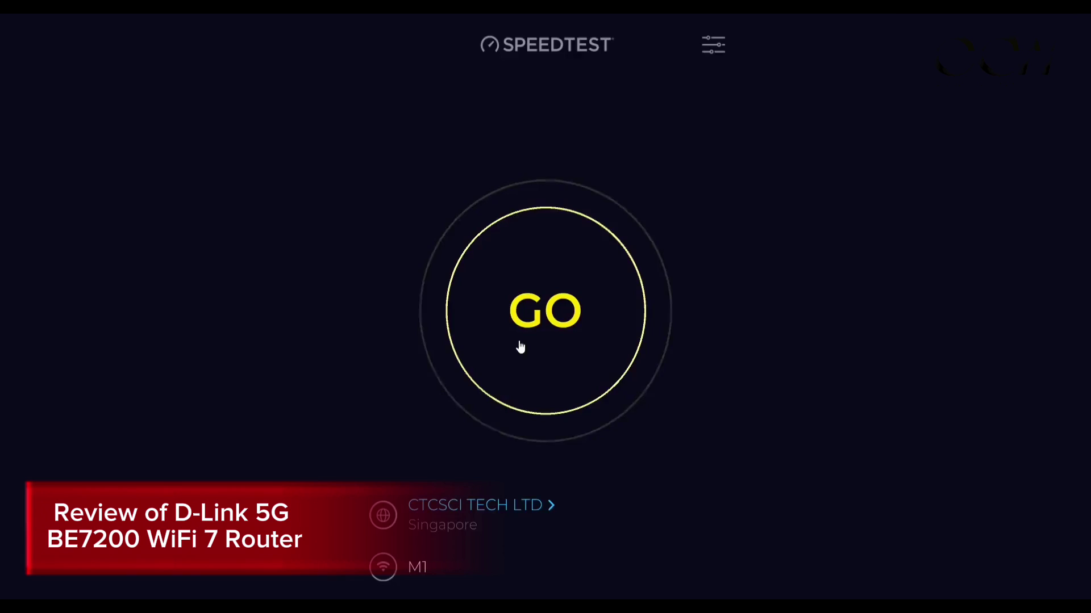
- In Speedtest, run a test on the CTCSCI TECH LTD server and start another with an automatically selected server
{"action": "left_click", "coordinate": [517, 344]}
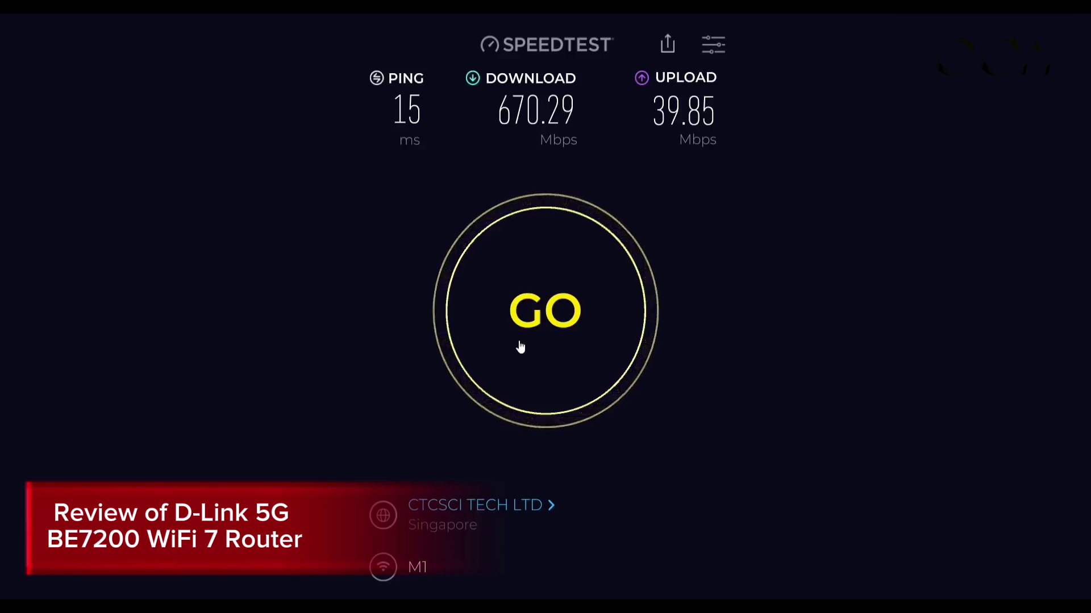
{"action": "left_click", "coordinate": [512, 515]}
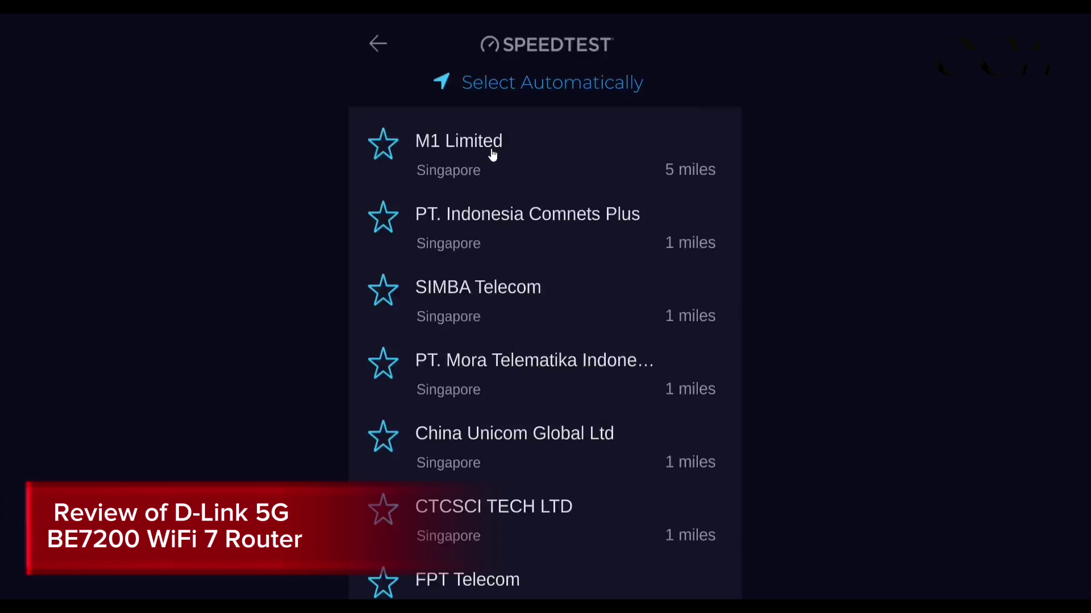
{"action": "left_click", "coordinate": [504, 86]}
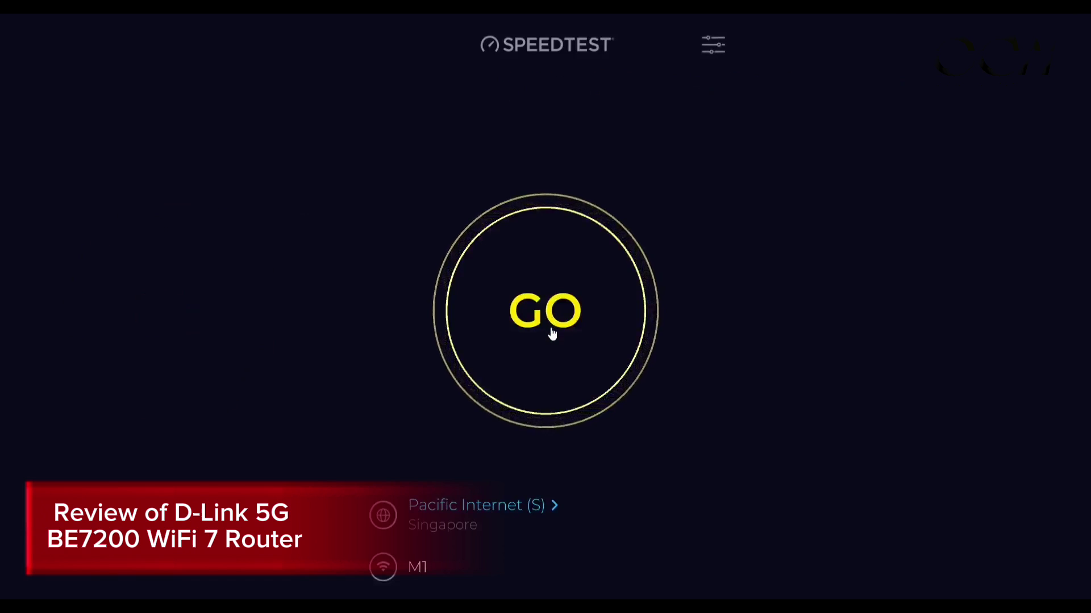
{"action": "left_click", "coordinate": [547, 327]}
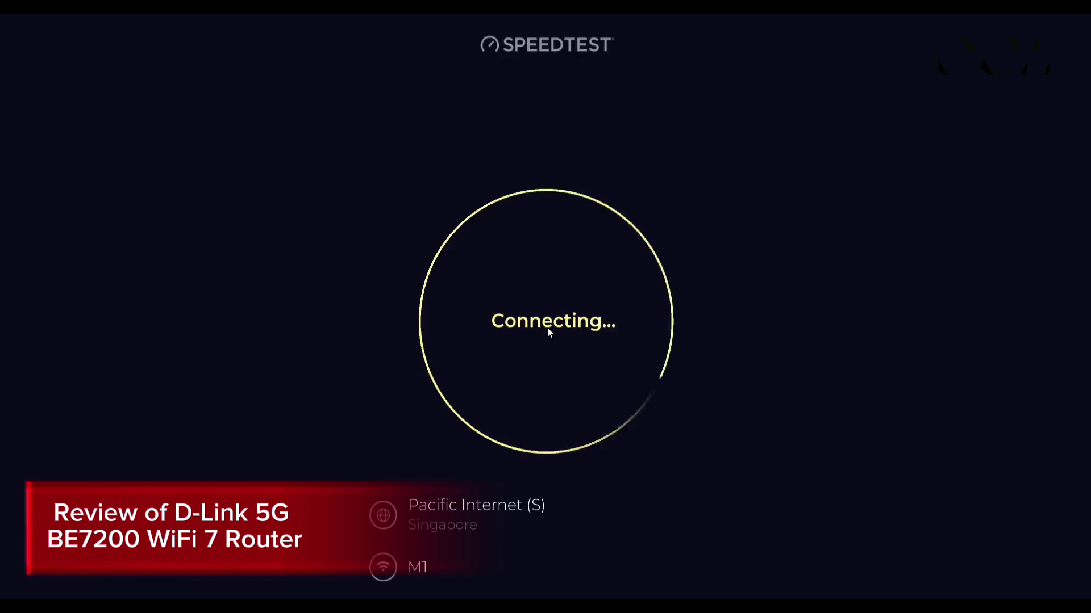